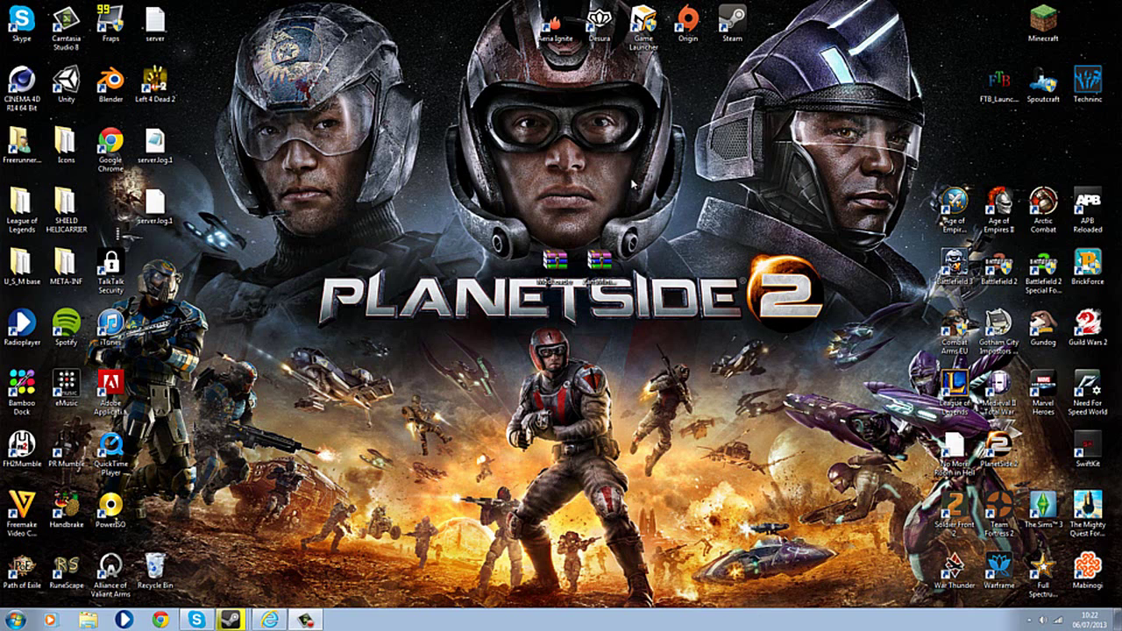
click(599, 259)
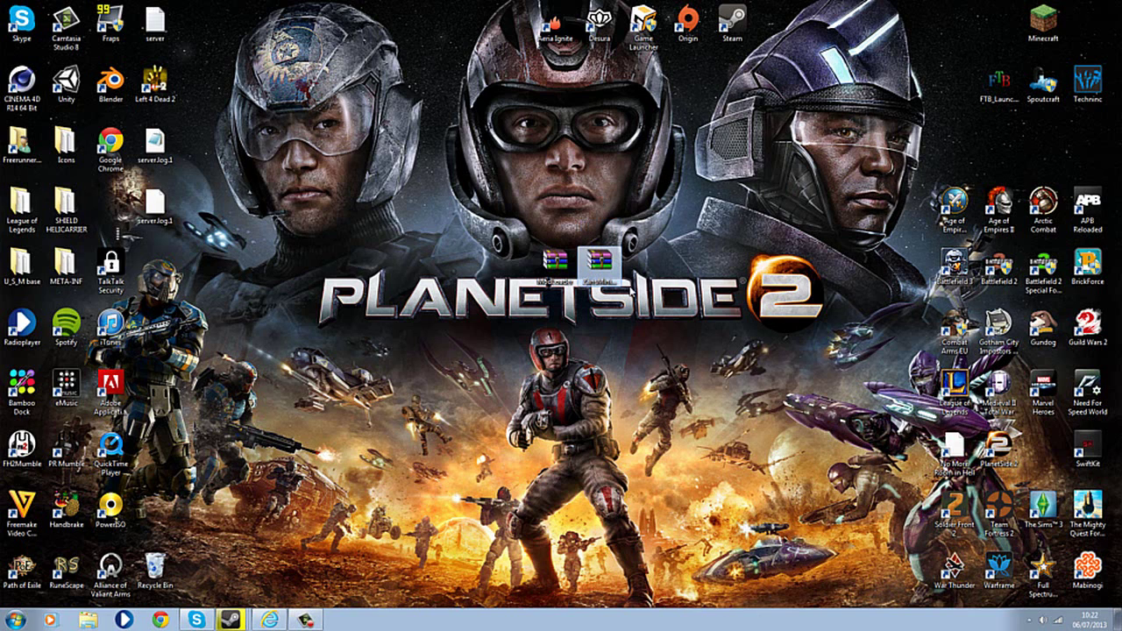
drag(505, 215, 573, 307)
click(579, 331)
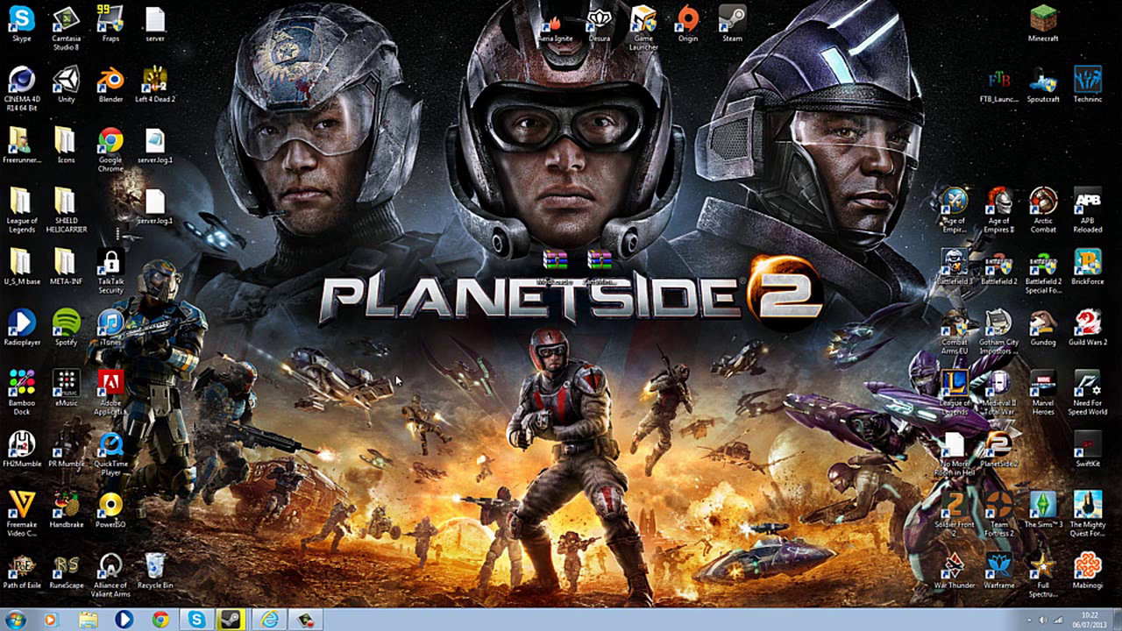
Search for %appdata%, open the Roaming folder from the result and close its window again.
click(15, 620)
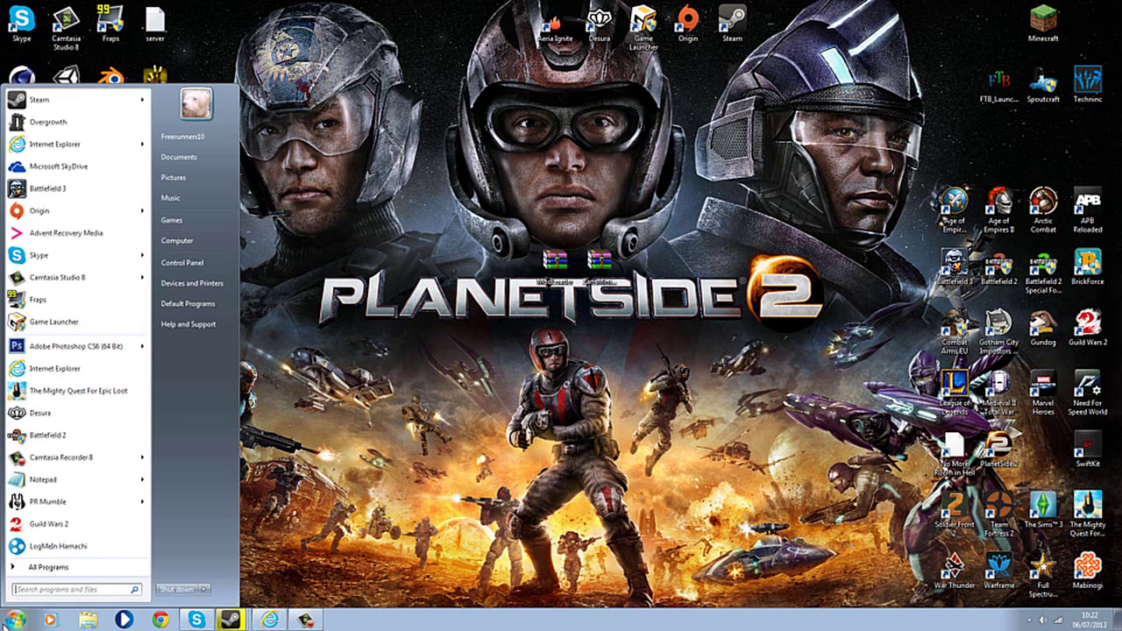
text(%)
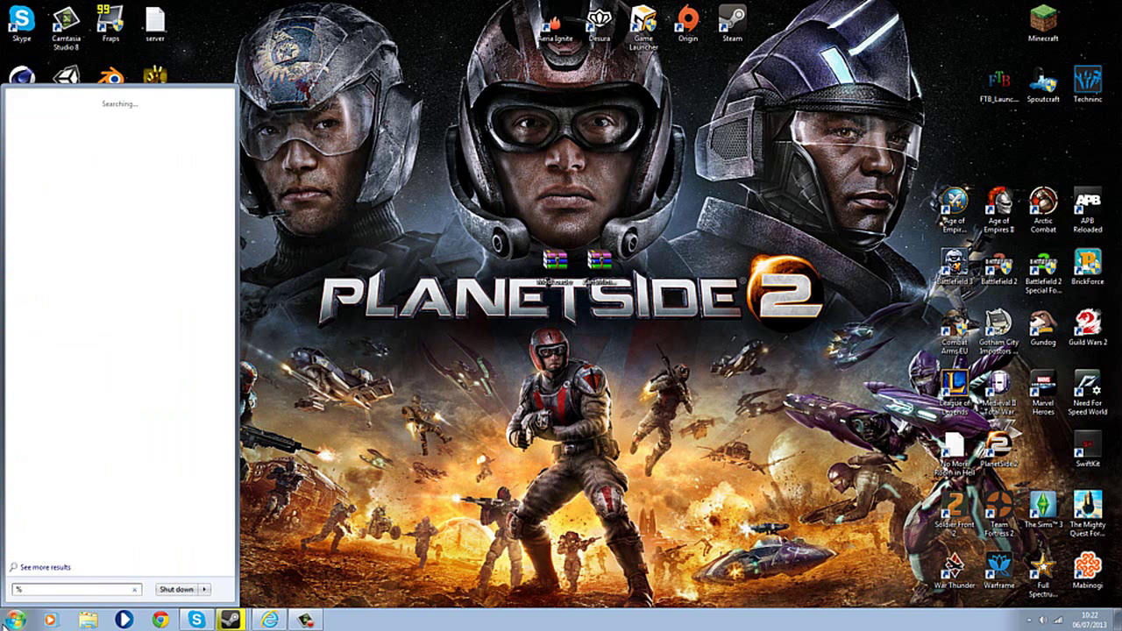
text(appdata)
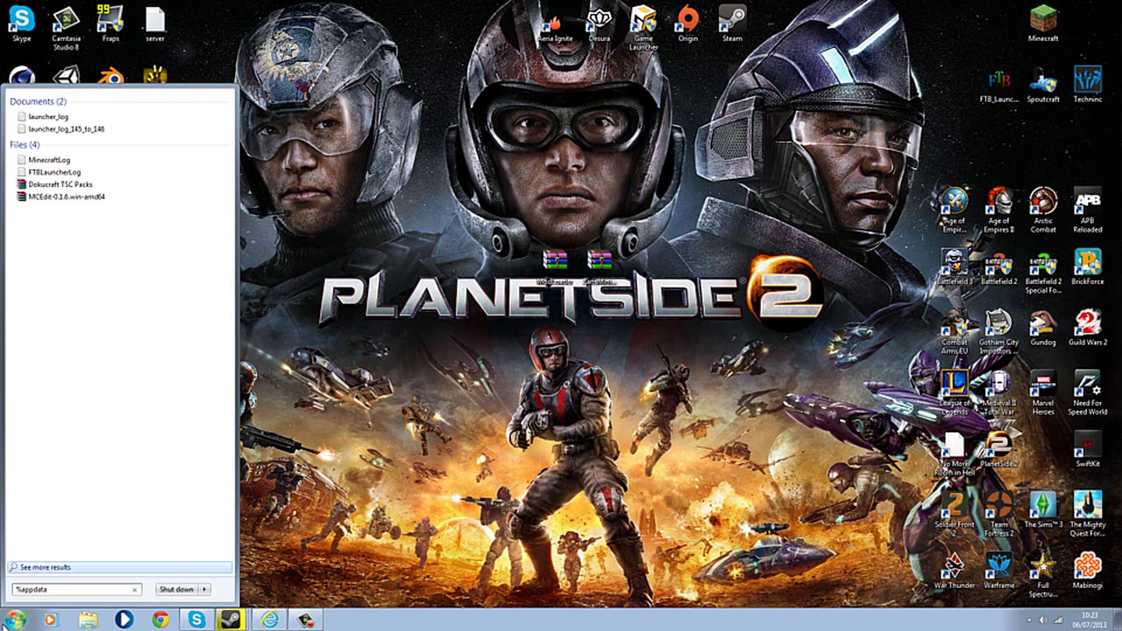
text(%)
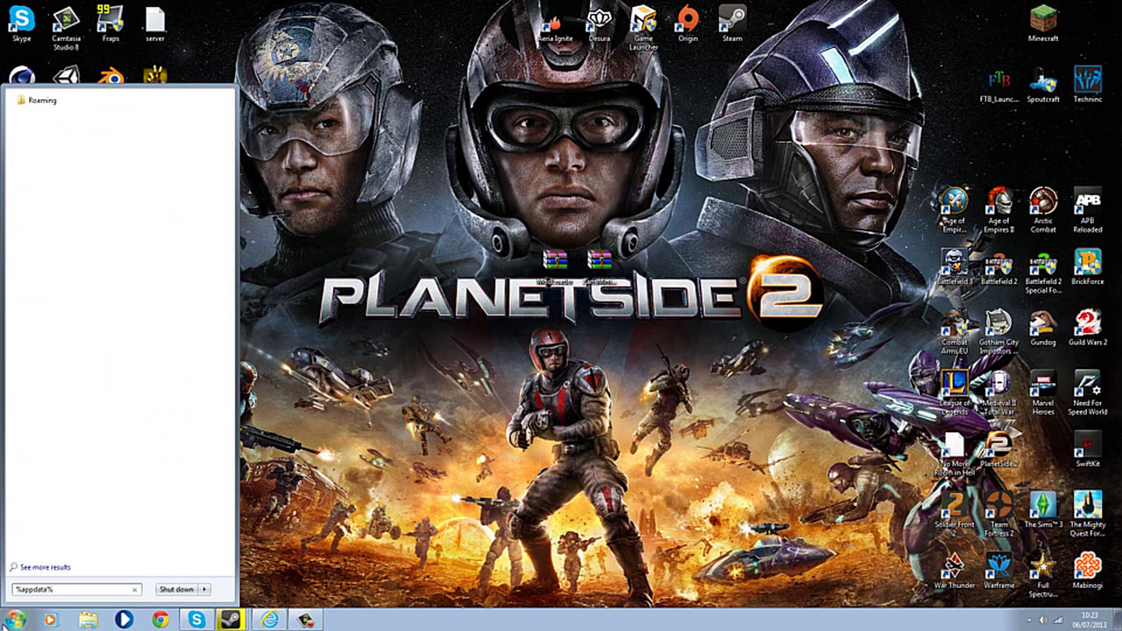
click(42, 104)
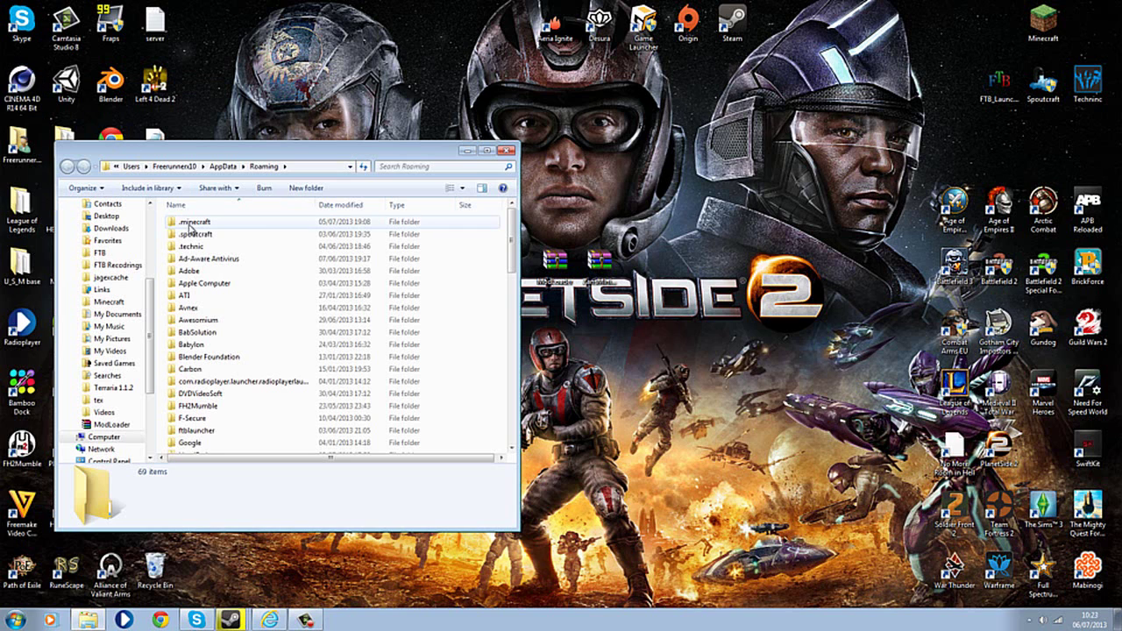
click(507, 150)
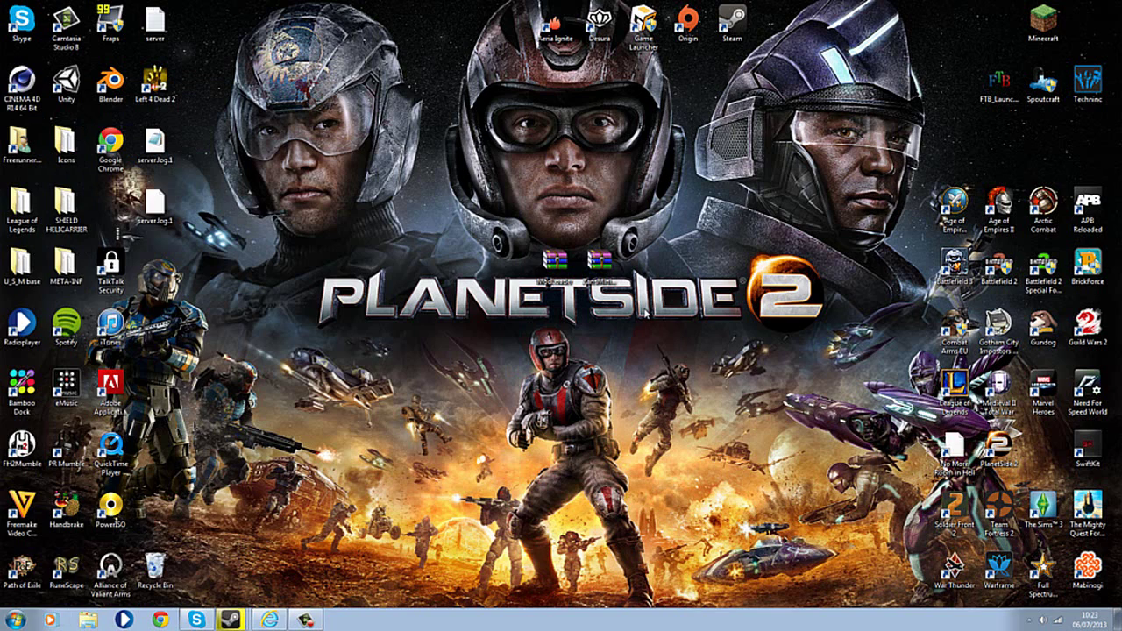
Run %appdata% and open the versions folder inside .minecraft in a maximized window.
key(super+r)
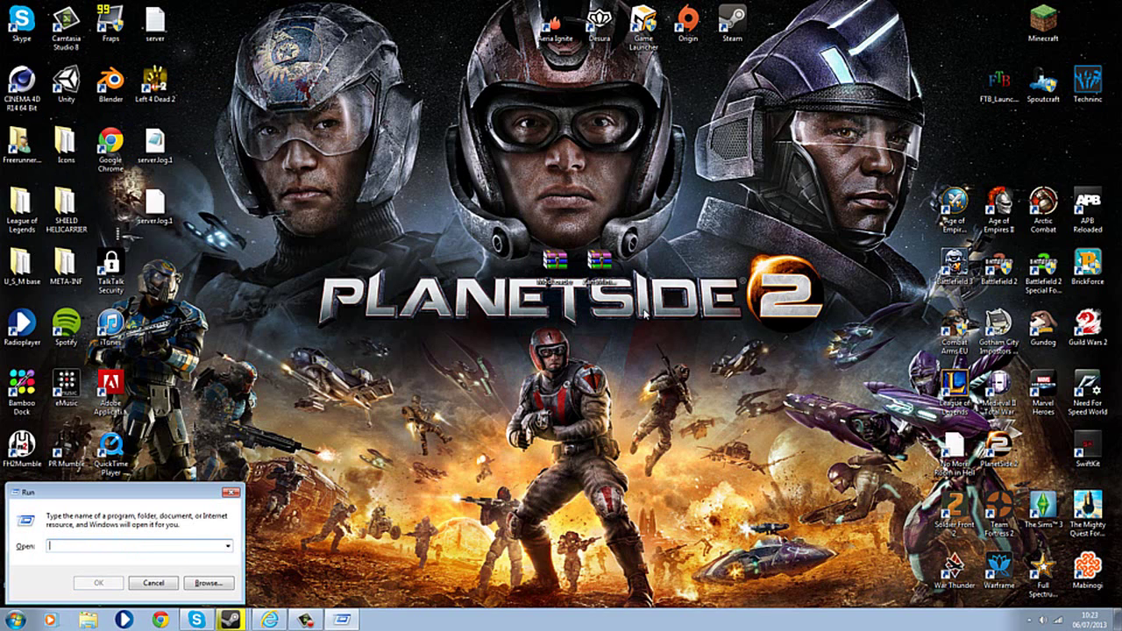
text(%)
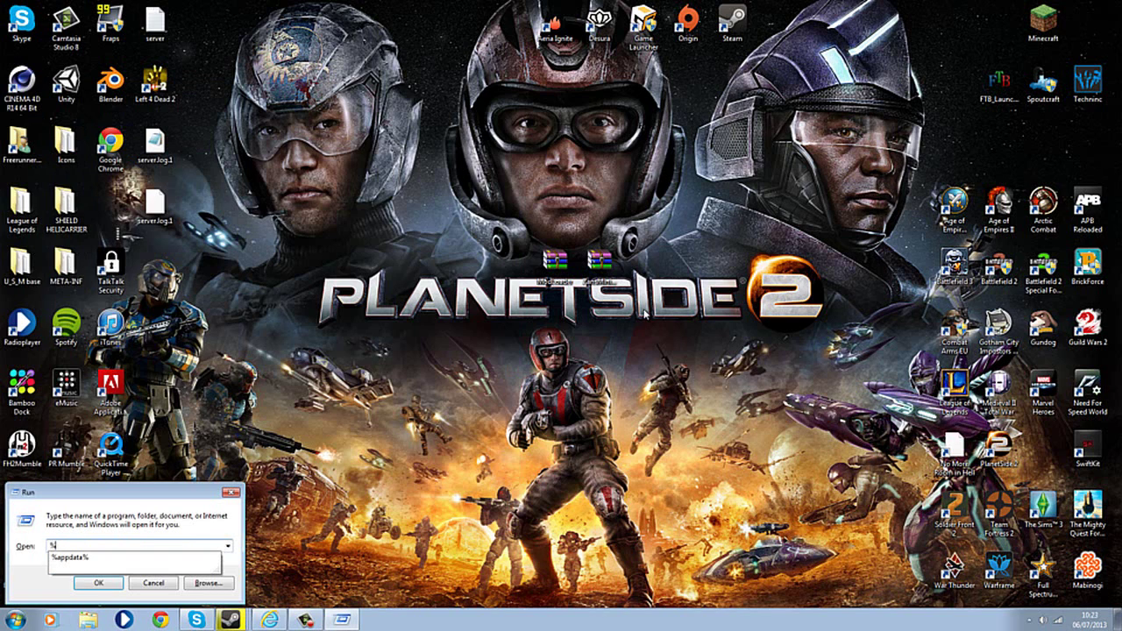
text(a)
key(Down)
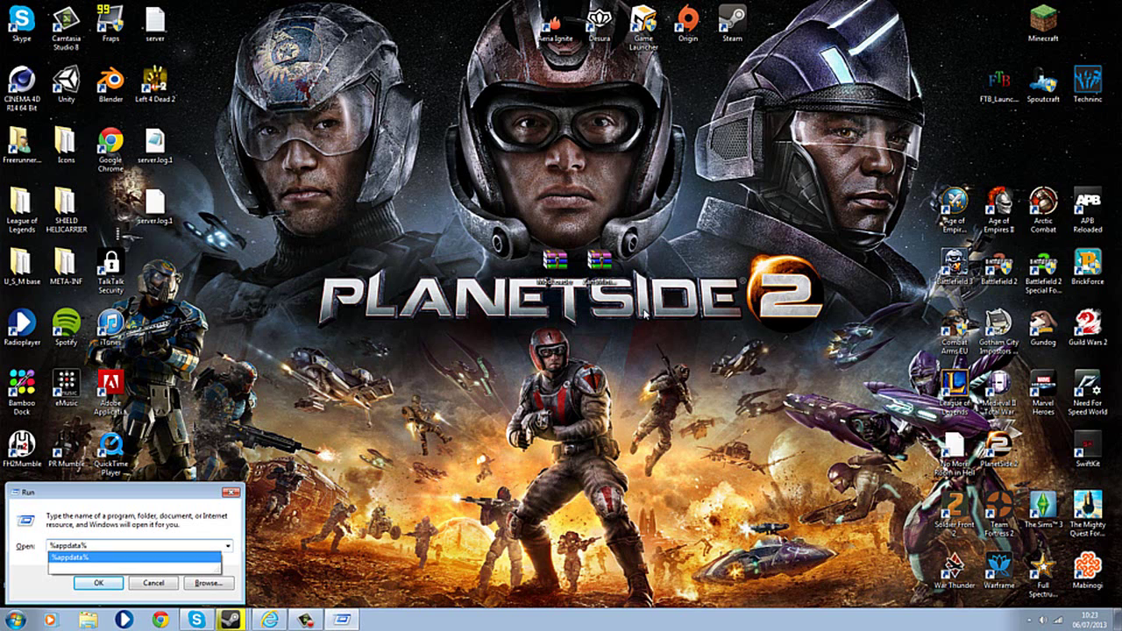
key(Return)
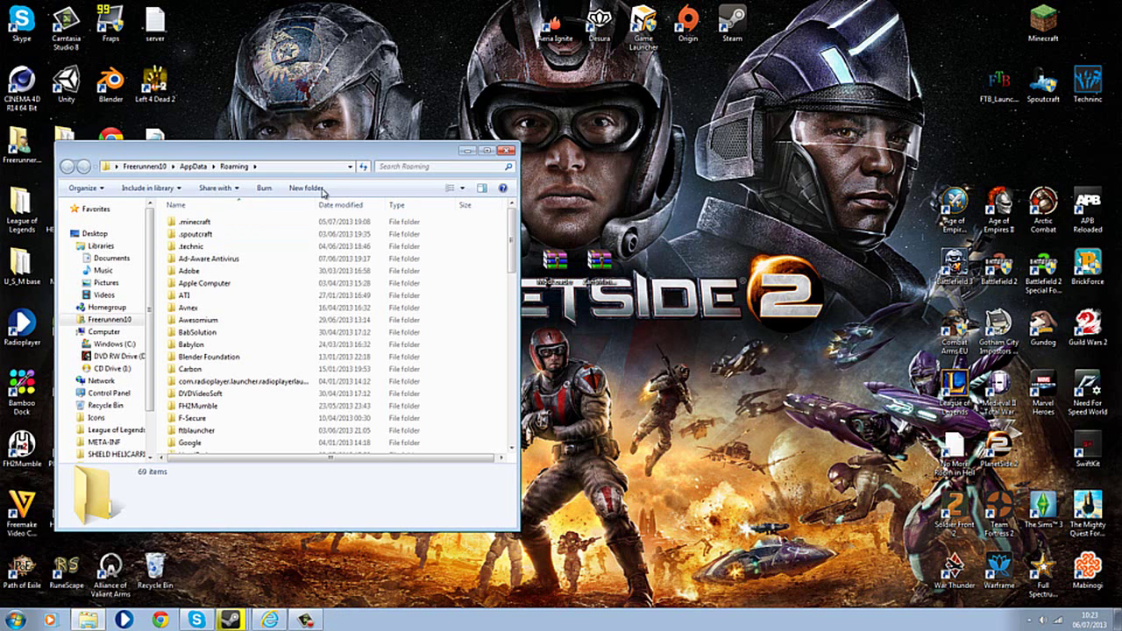
click(487, 150)
double_click(234, 83)
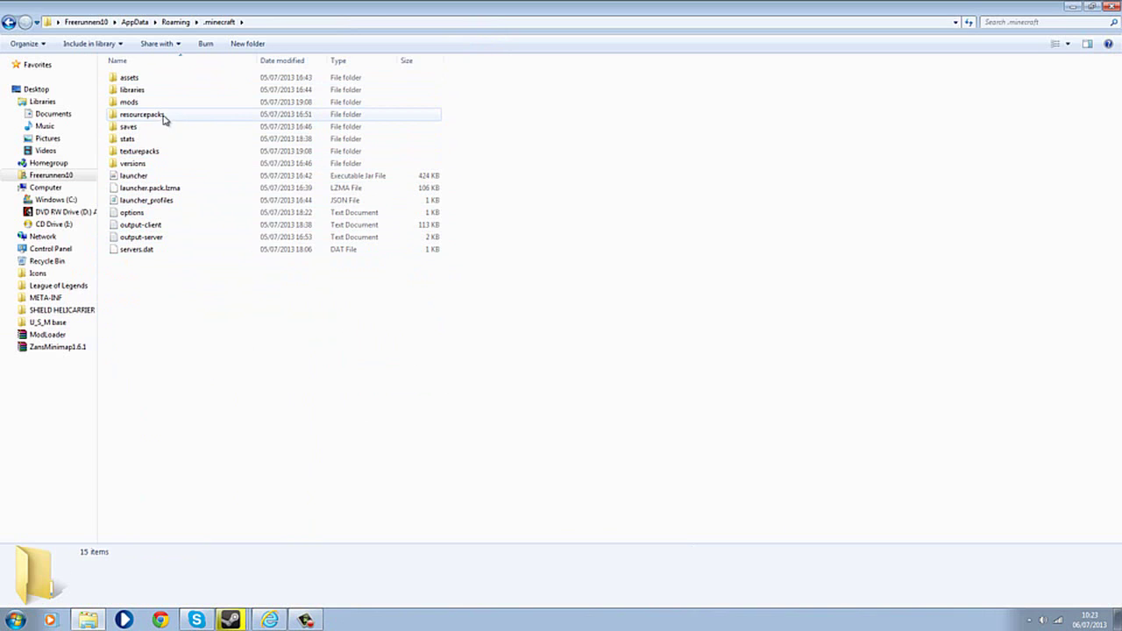
double_click(150, 167)
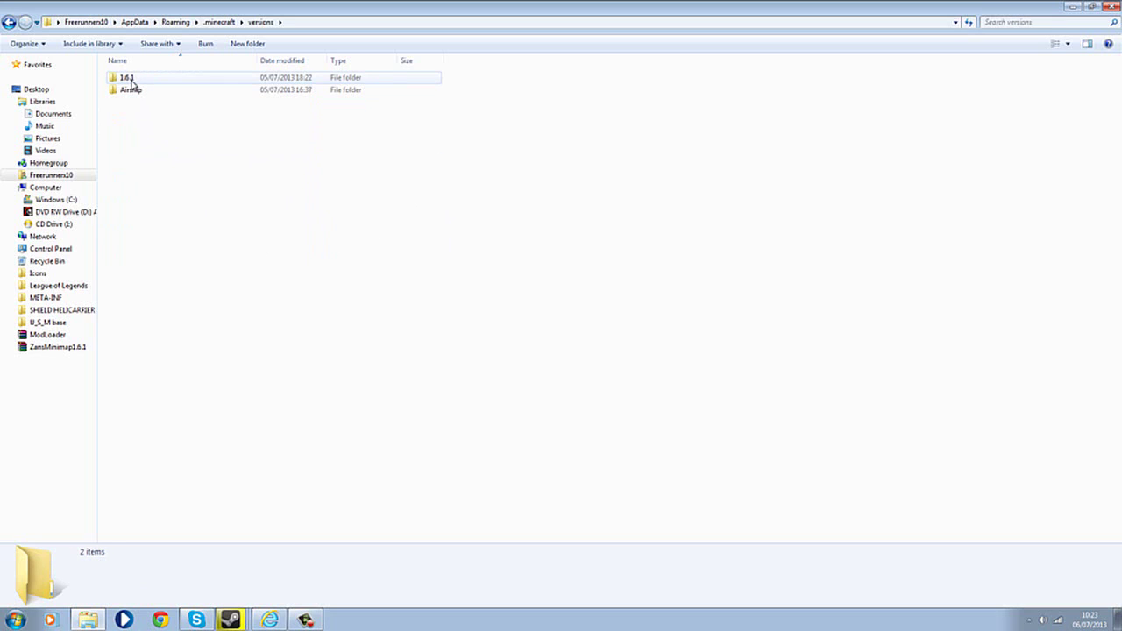
Duplicate the 1.6.1 folder inside the versions folder.
right_click(221, 82)
click(176, 81)
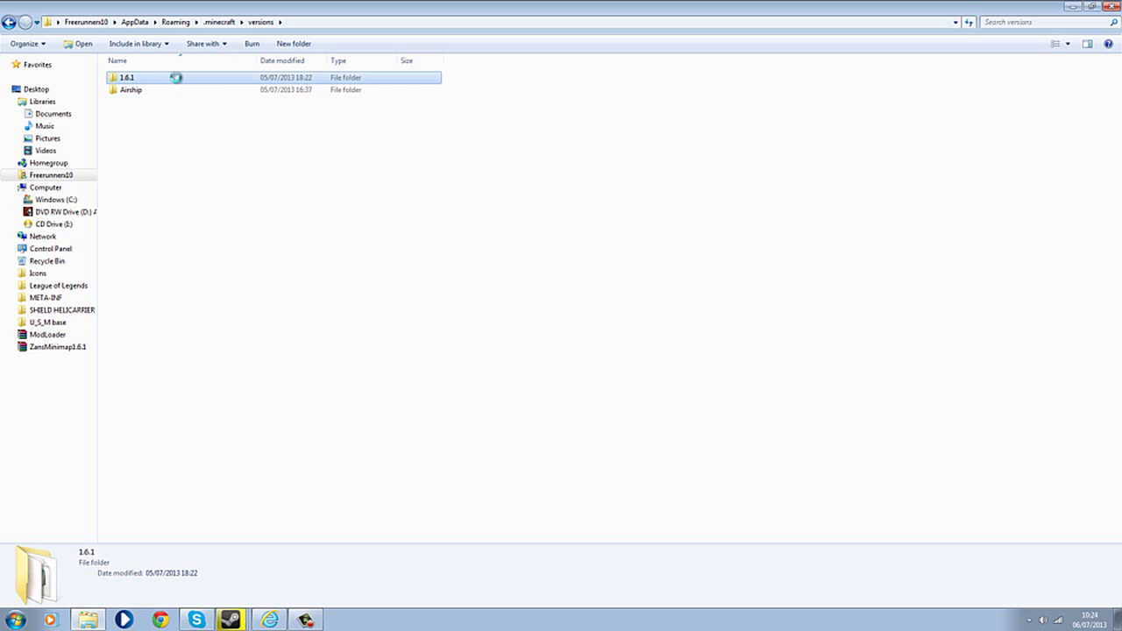
right_click(175, 77)
click(208, 289)
click(205, 251)
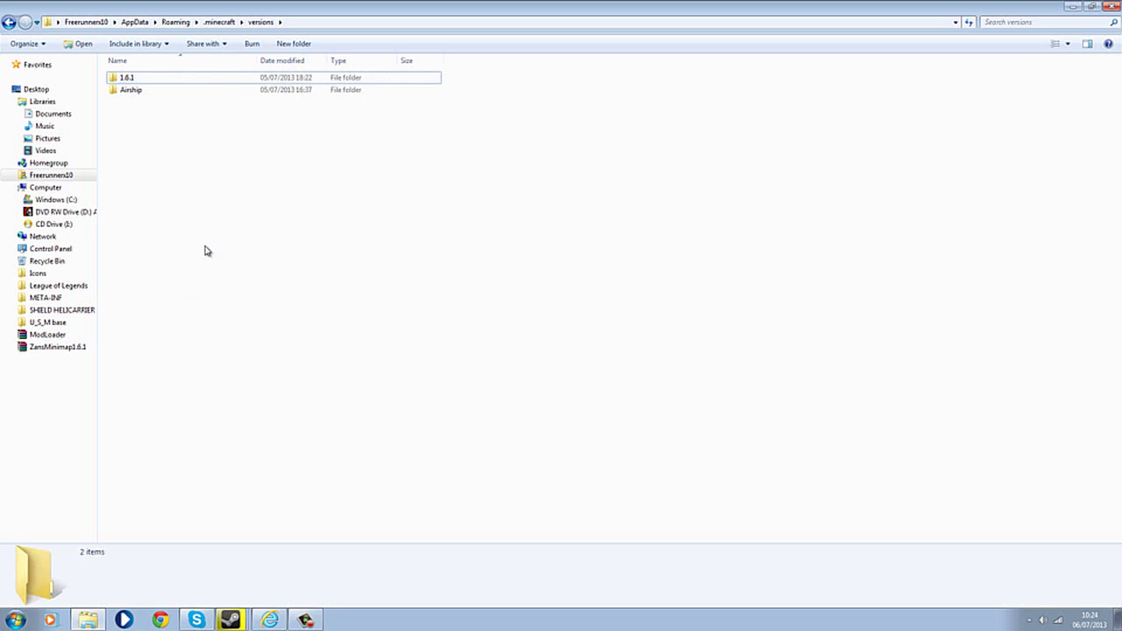
key(ctrl+v)
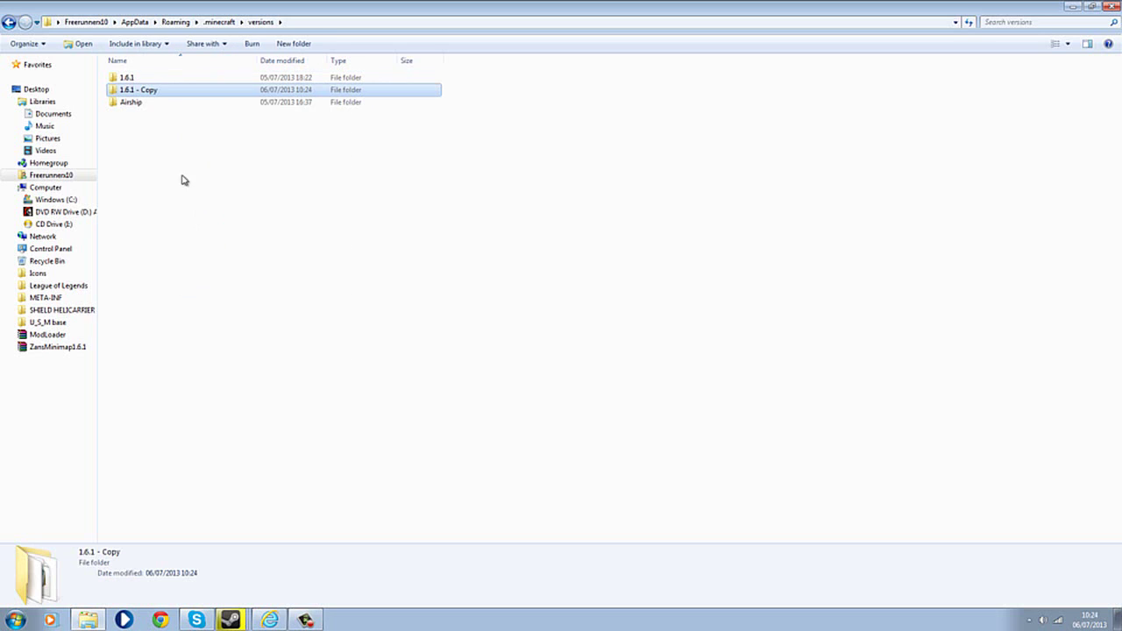
Rename the copied 1.6.1 folder as ZansMiniMap.
right_click(156, 91)
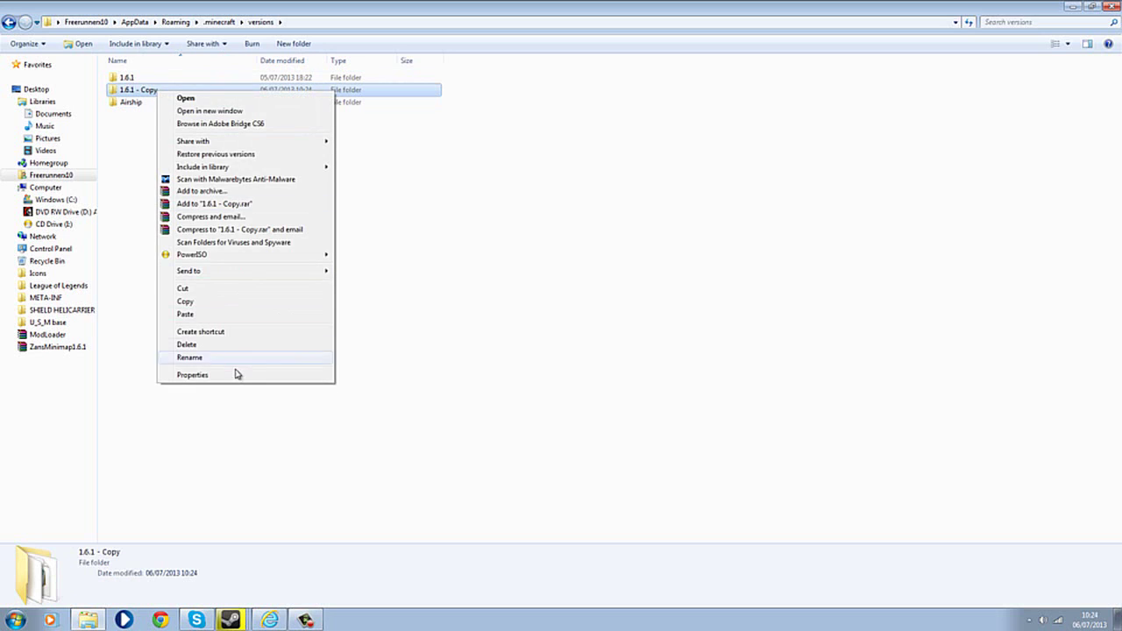
click(233, 356)
key(BackSpace)
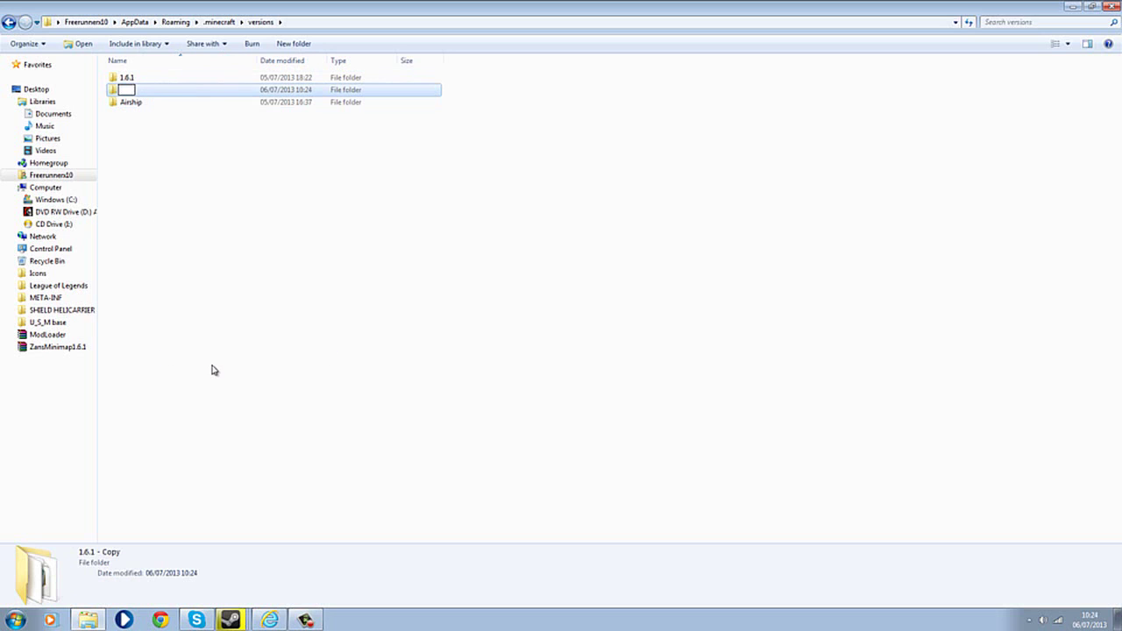
text(ZansMiniMap)
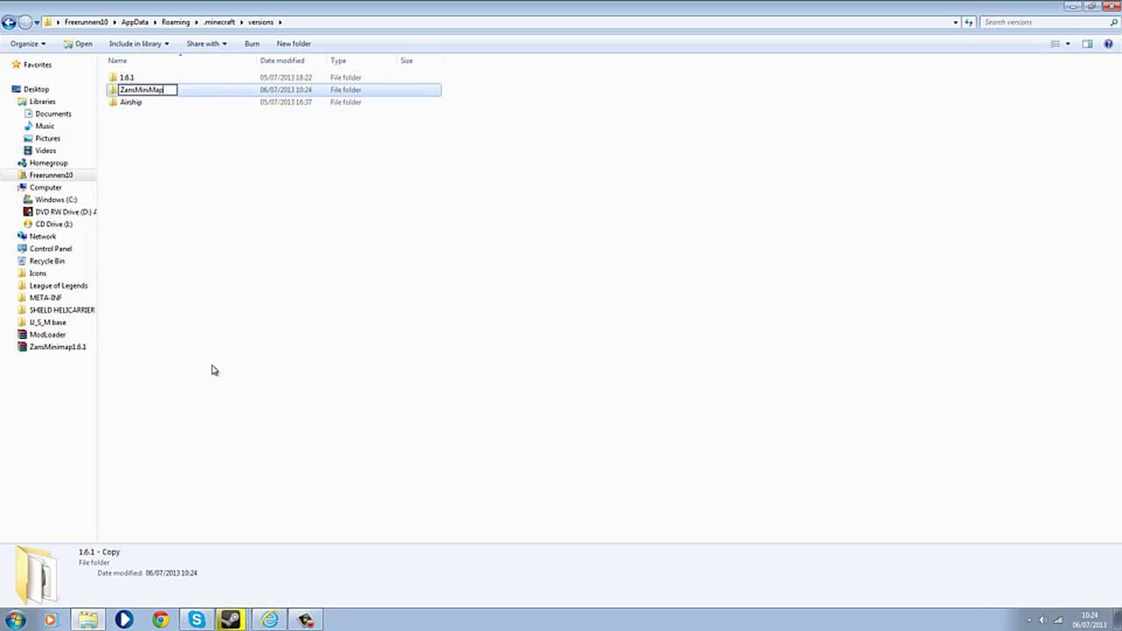
key(Return)
click(167, 283)
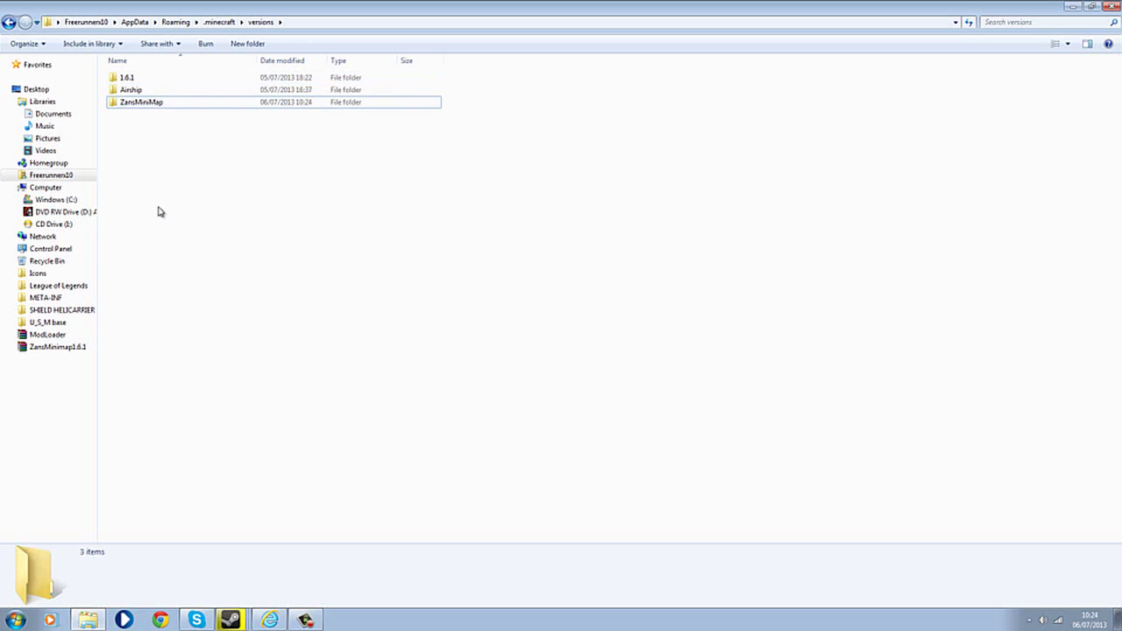
Open the ZansMiniMap folder and copy its name from the folder path.
double_click(144, 105)
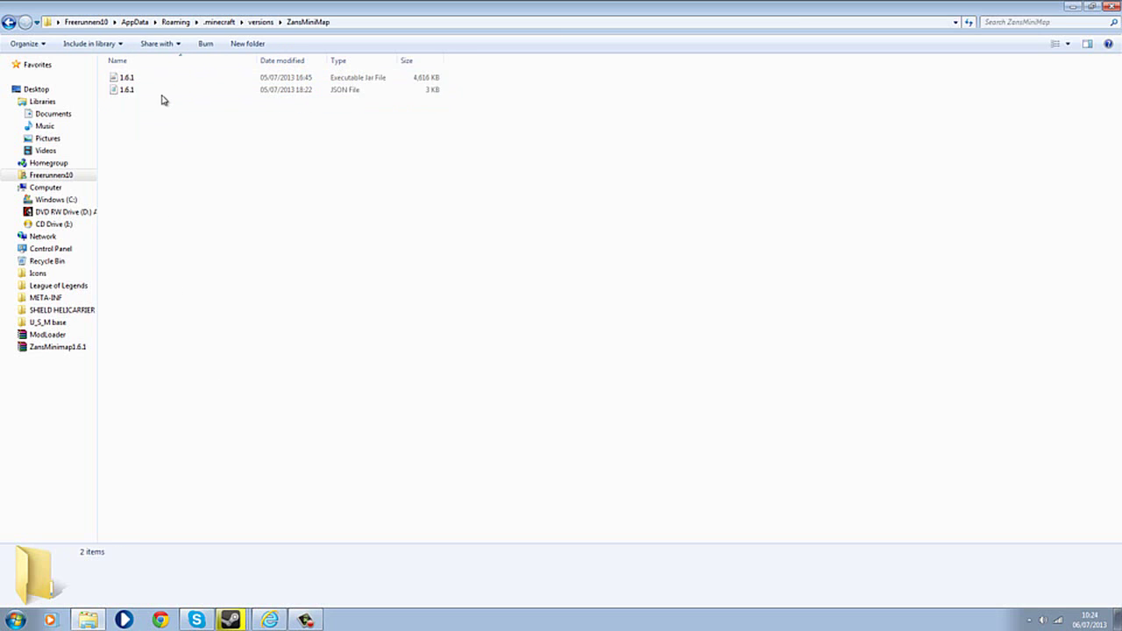
click(341, 22)
click(342, 22)
drag(321, 22, 256, 19)
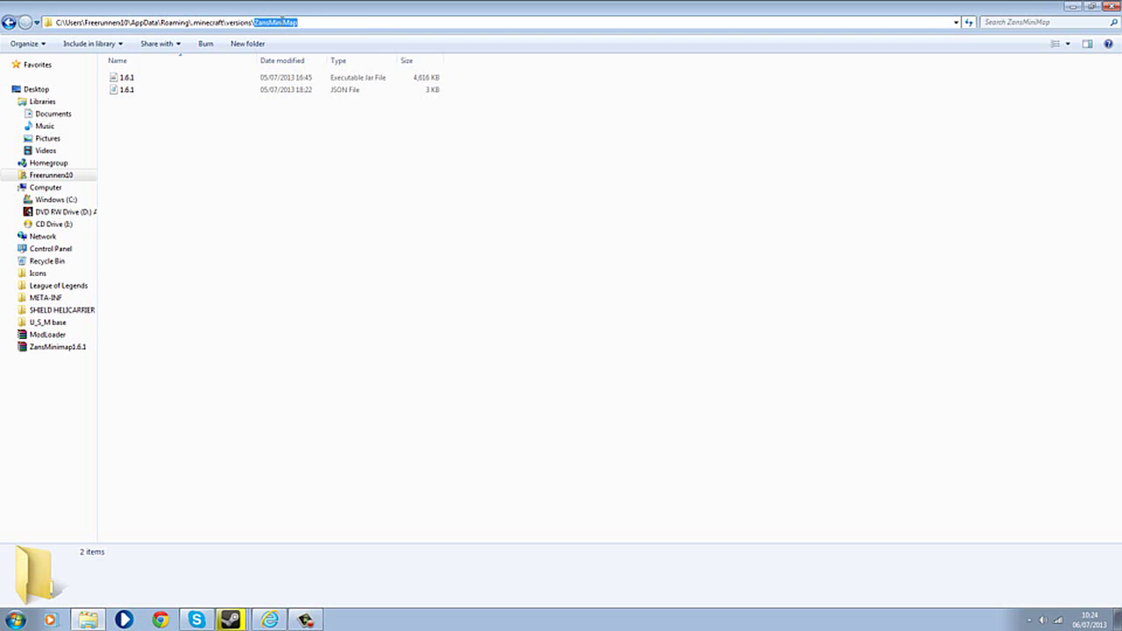
click(196, 170)
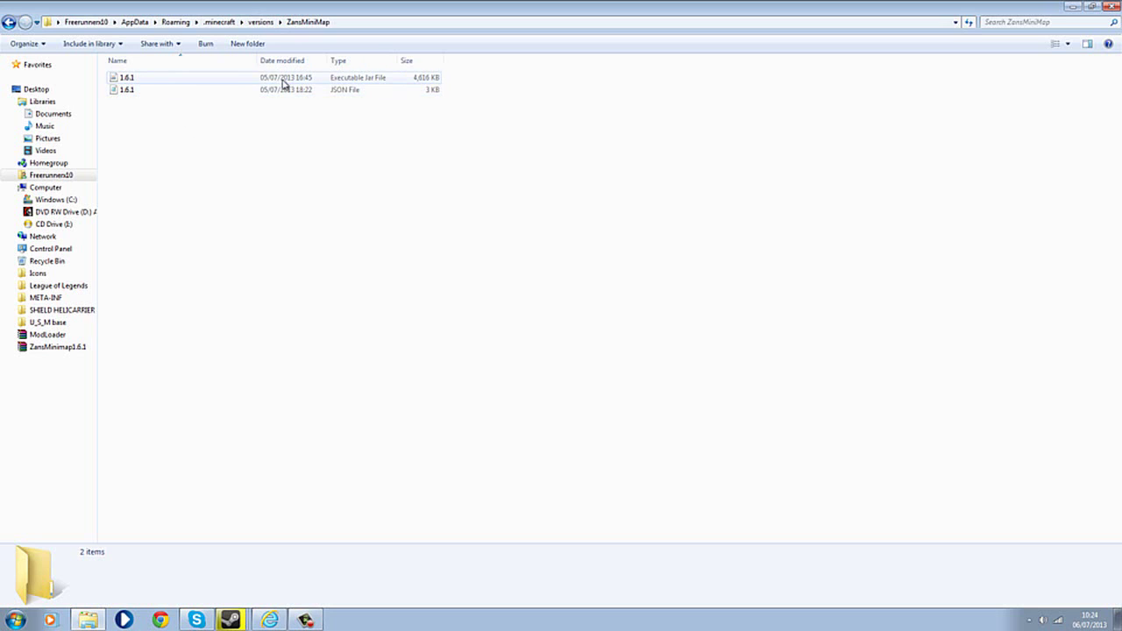
right_click(222, 77)
click(187, 79)
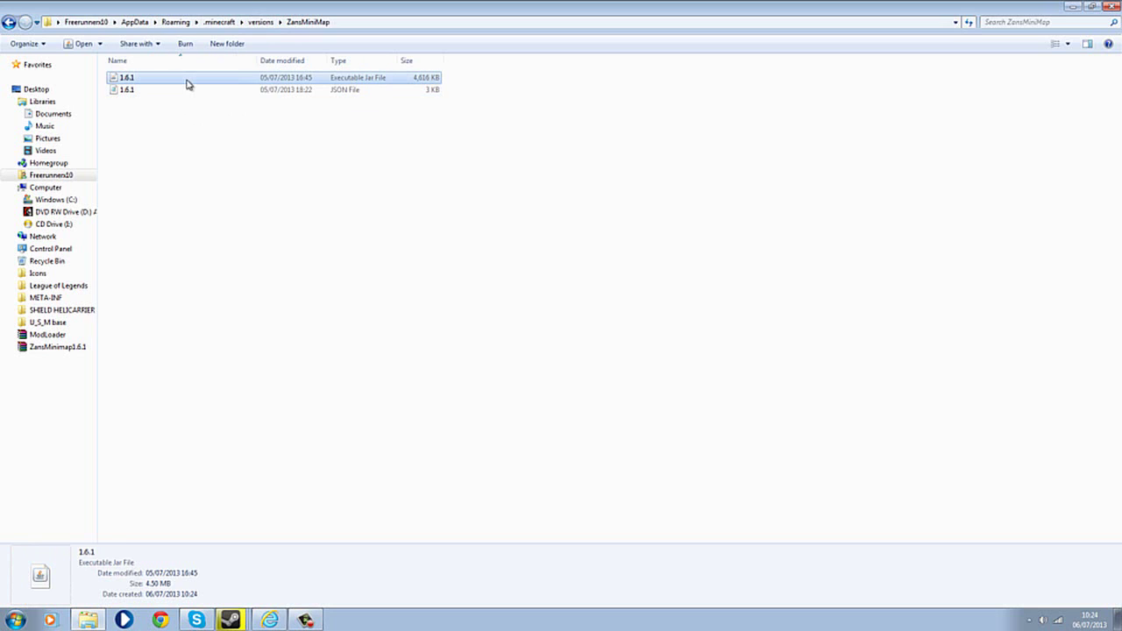
right_click(187, 80)
click(290, 283)
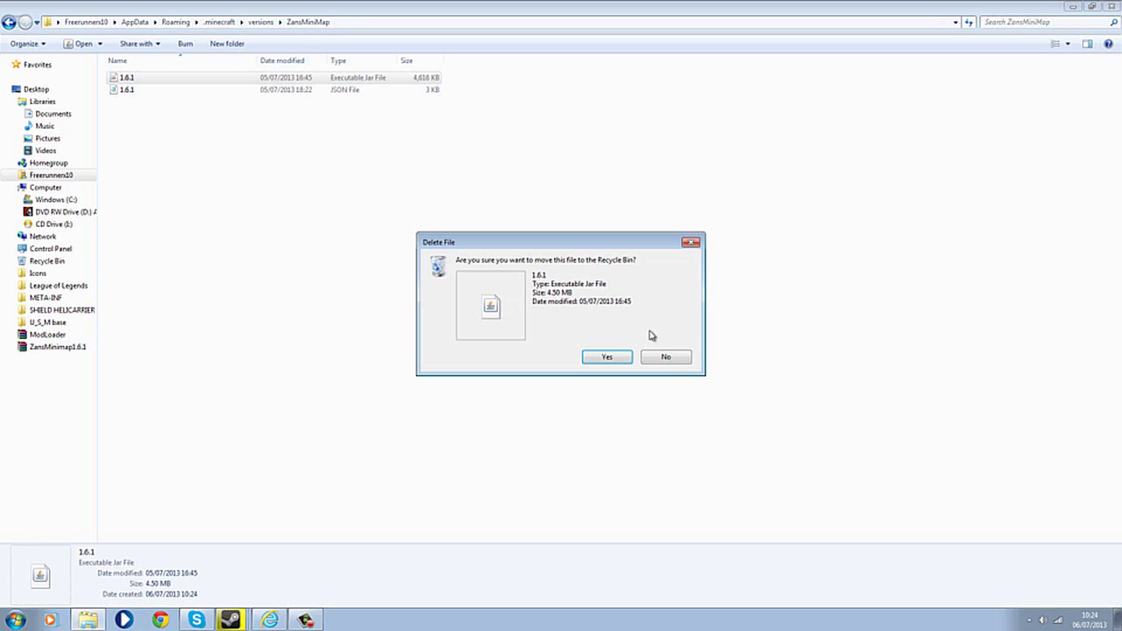
click(669, 358)
Rename the 1.6.1 executable jar file as ZansMiniMap using the copied folder name.
right_click(187, 74)
right_click(171, 78)
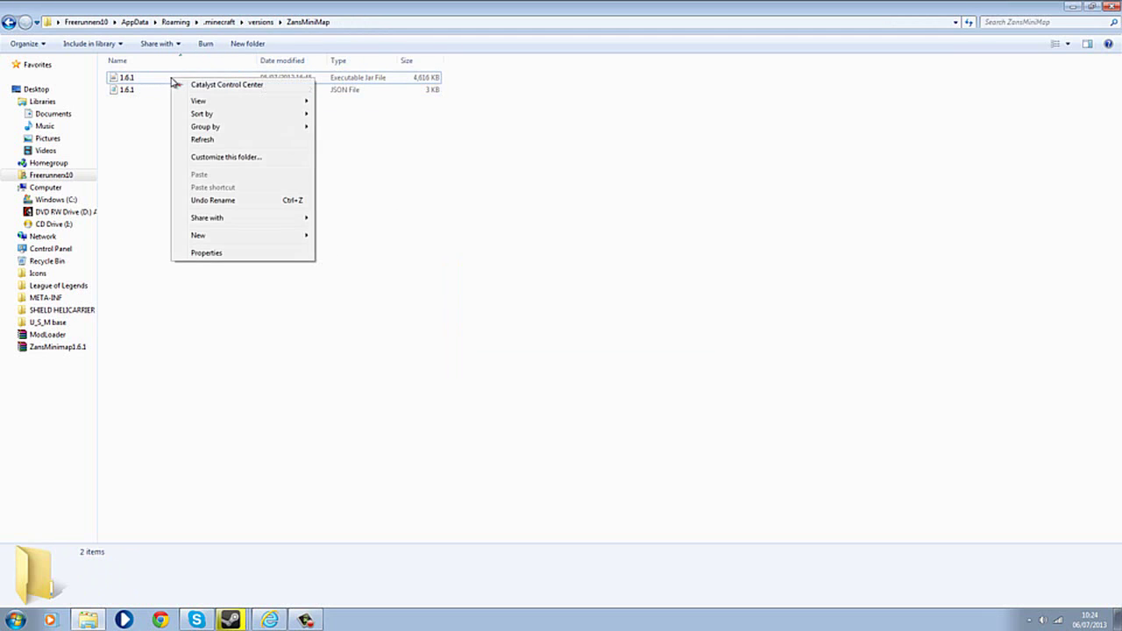
click(145, 79)
right_click(146, 78)
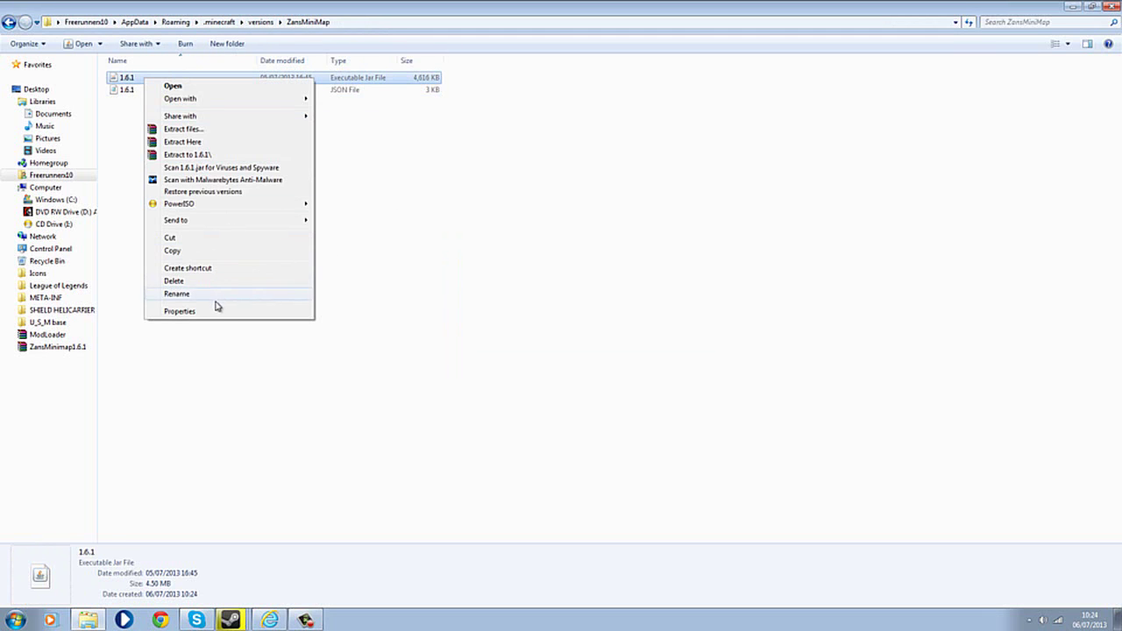
click(216, 295)
key(BackSpace)
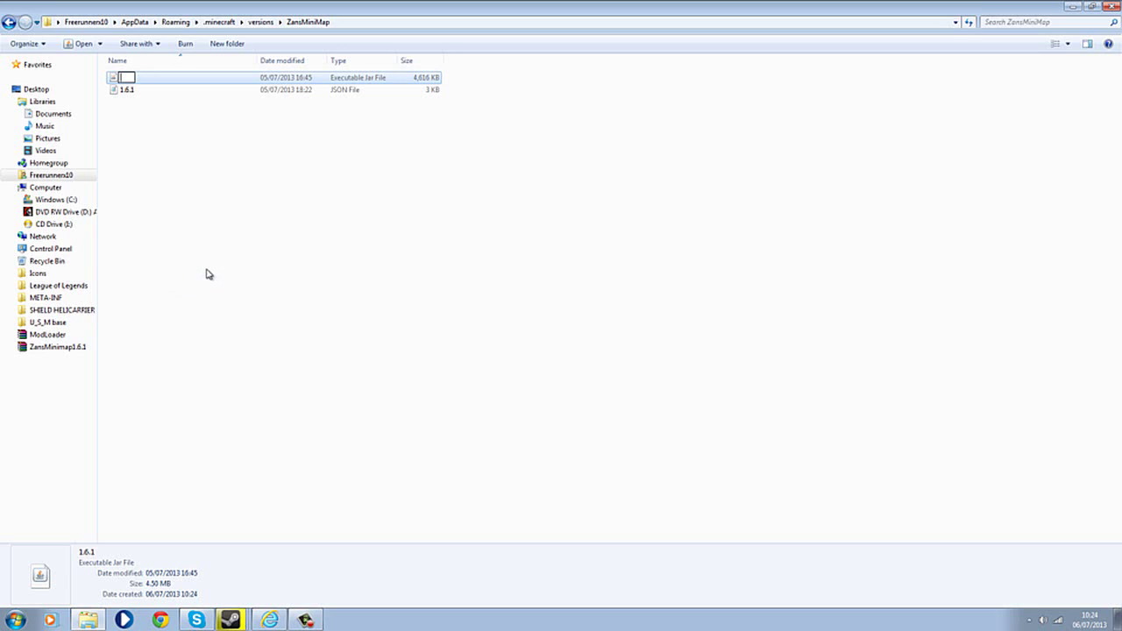
key(ctrl+v)
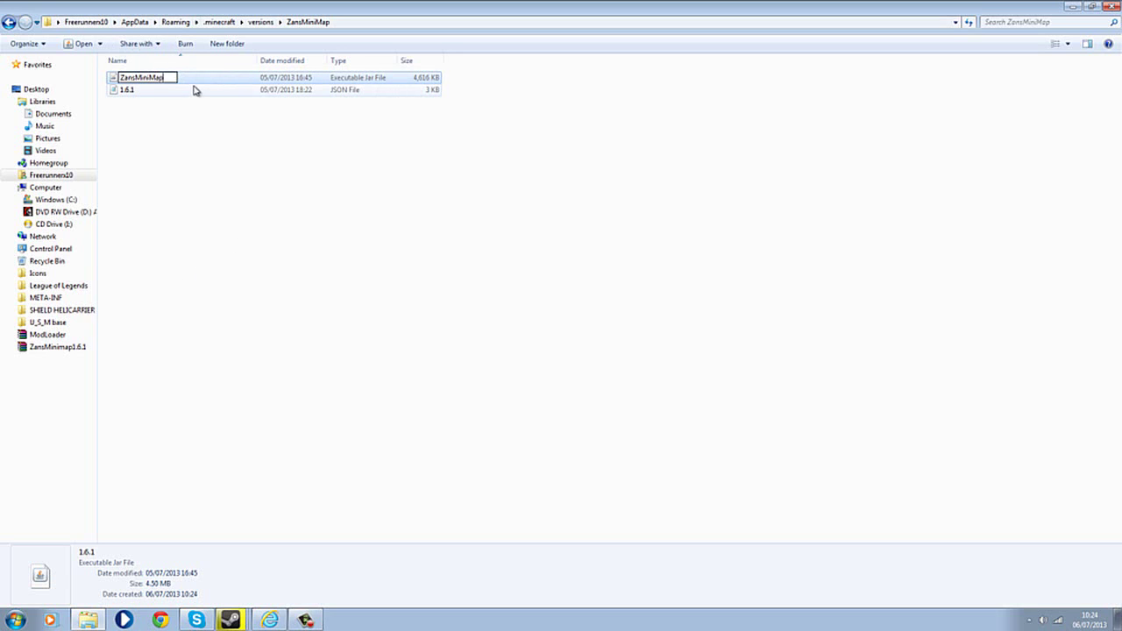
click(192, 141)
Rename the 1.6.1 JSON file as ZansMiniMap using the copied folder name.
right_click(156, 78)
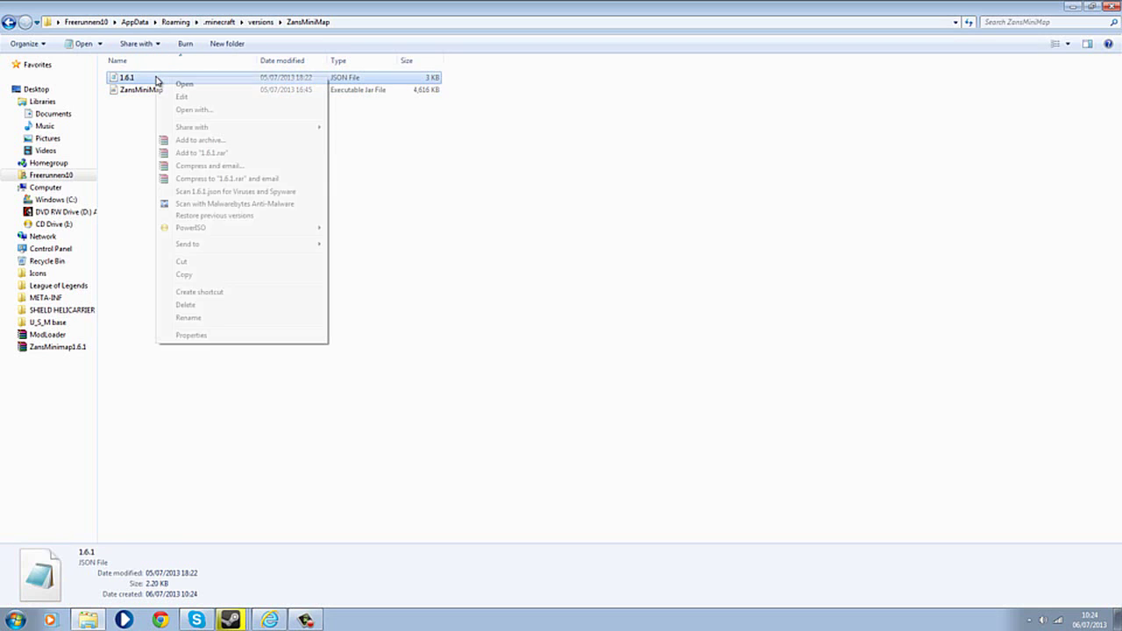
click(207, 318)
key(BackSpace)
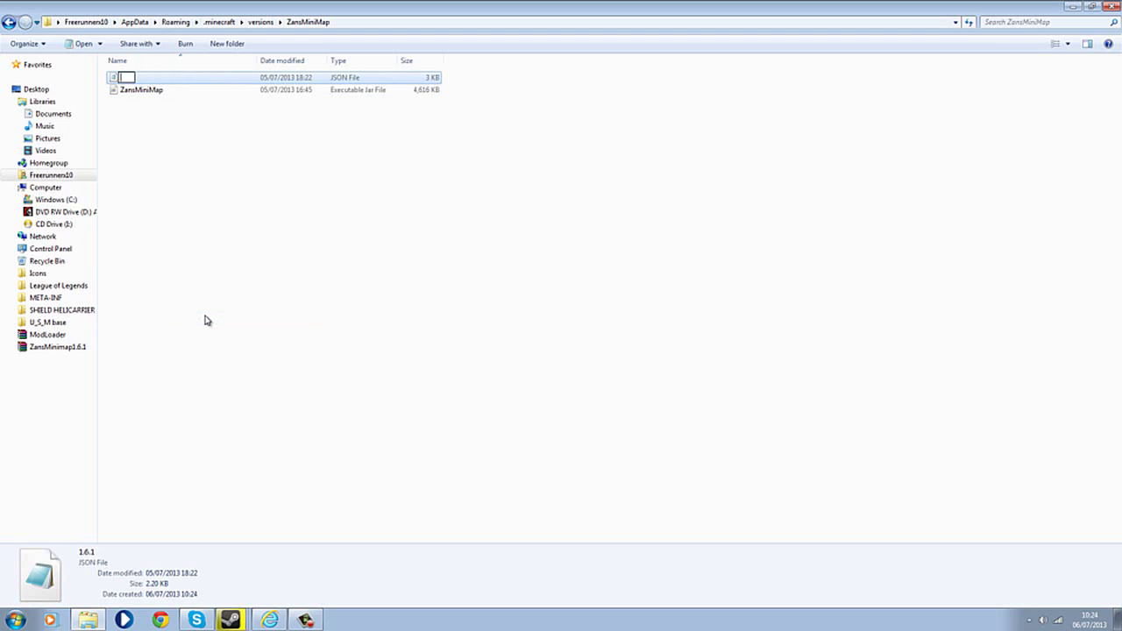
key(ctrl+v)
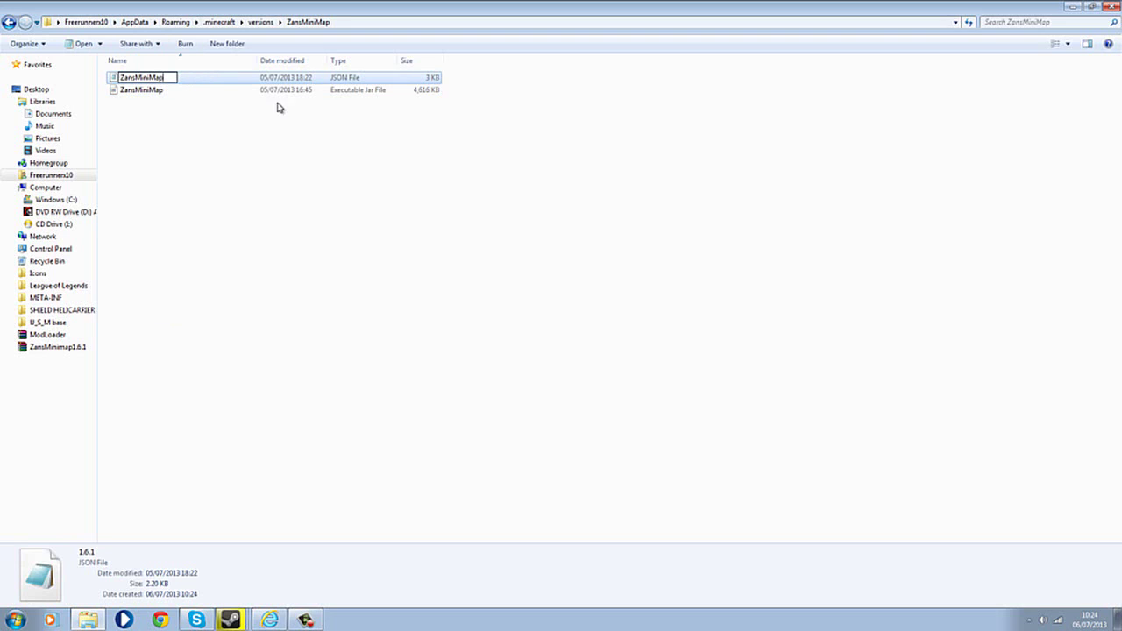
click(219, 168)
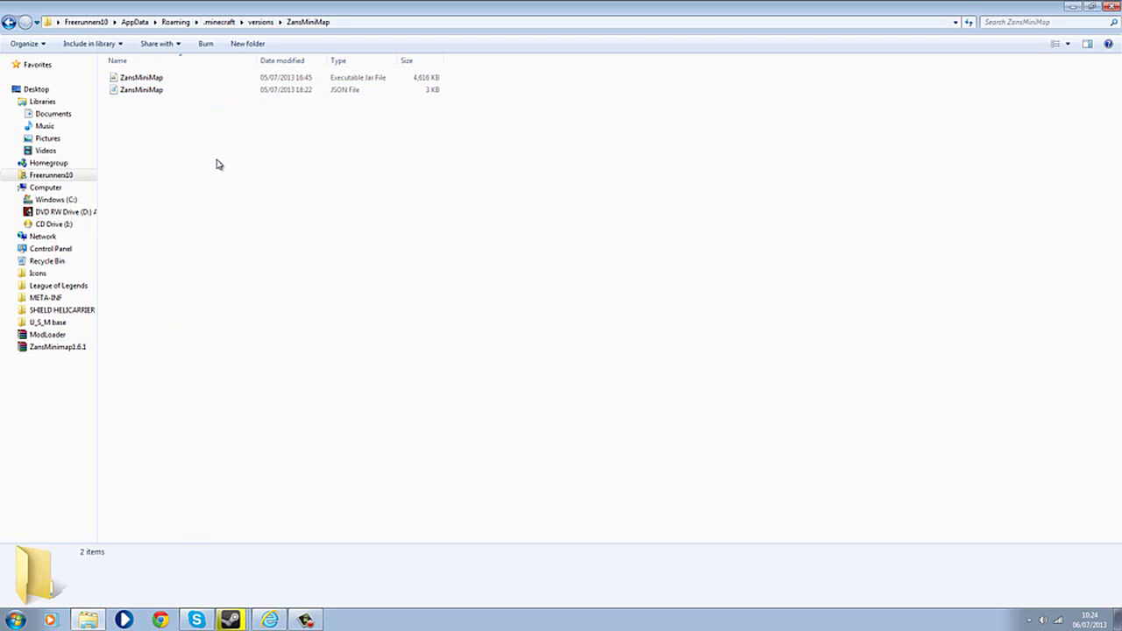
Open the ZansMiniMap JSON file in Notepad and change its id value to ZansMiniMap.
right_click(206, 93)
click(188, 94)
right_click(188, 91)
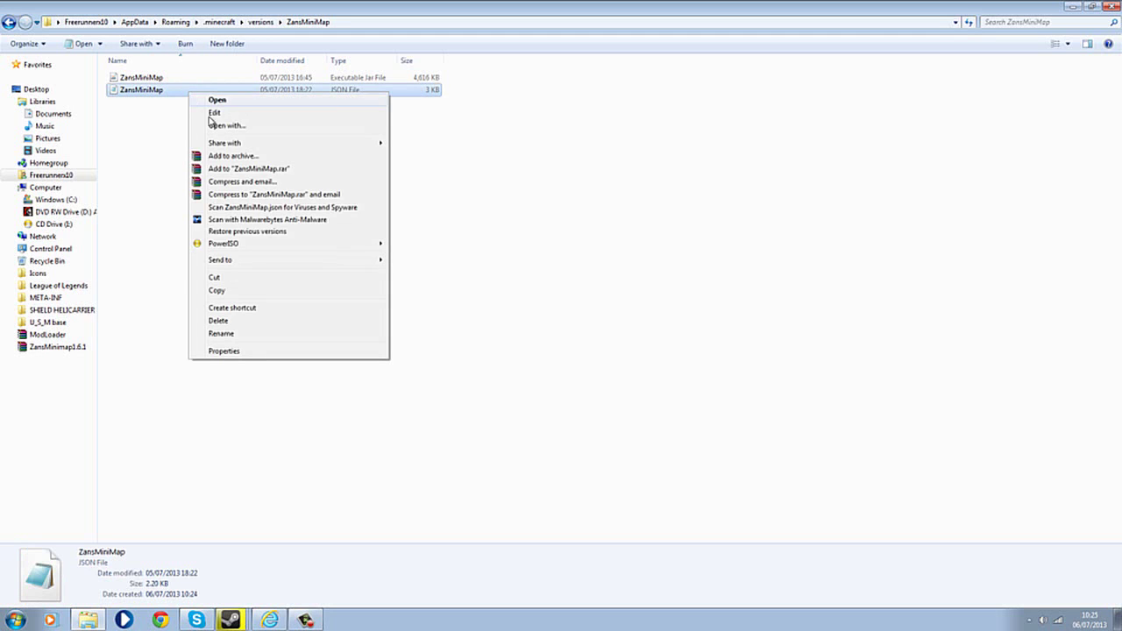
click(146, 131)
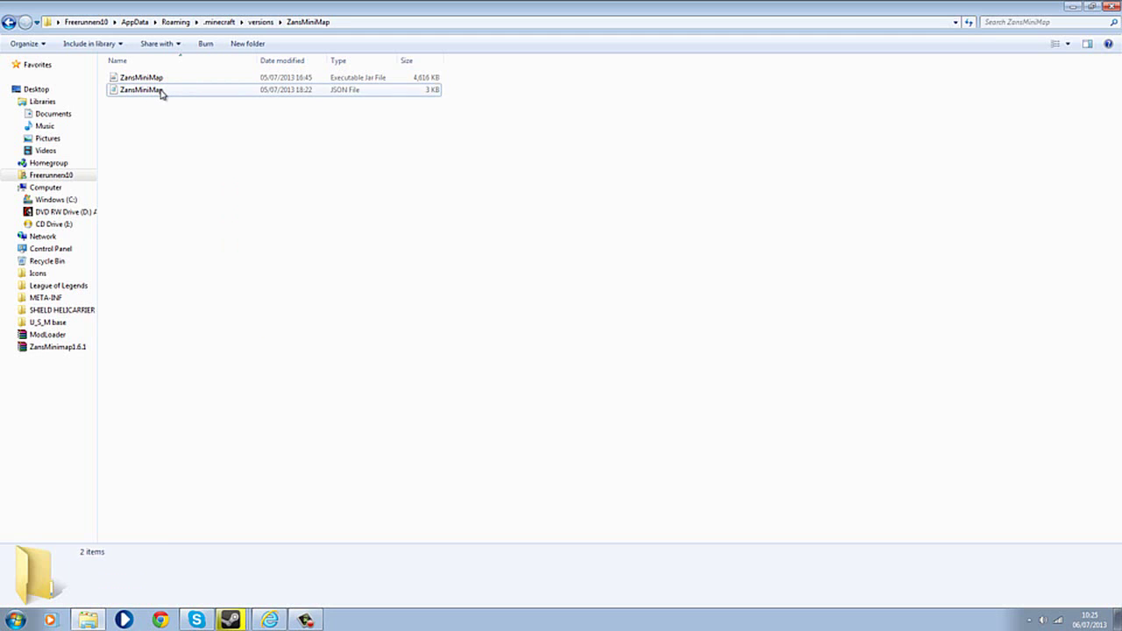
double_click(161, 93)
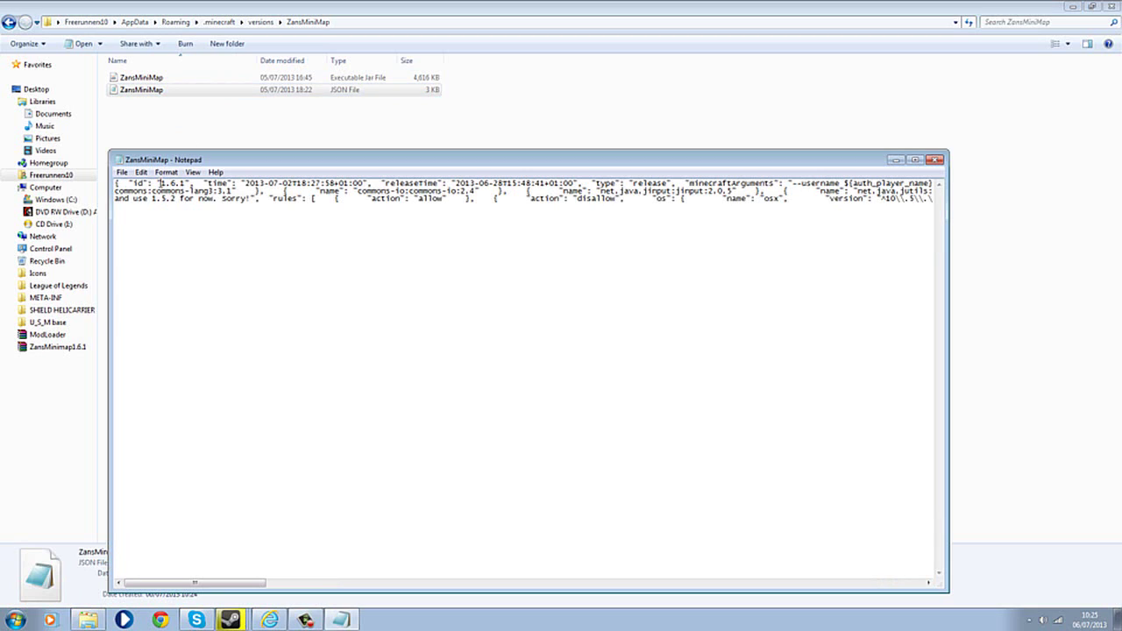
drag(161, 182, 182, 187)
text(ZansMiniMap)
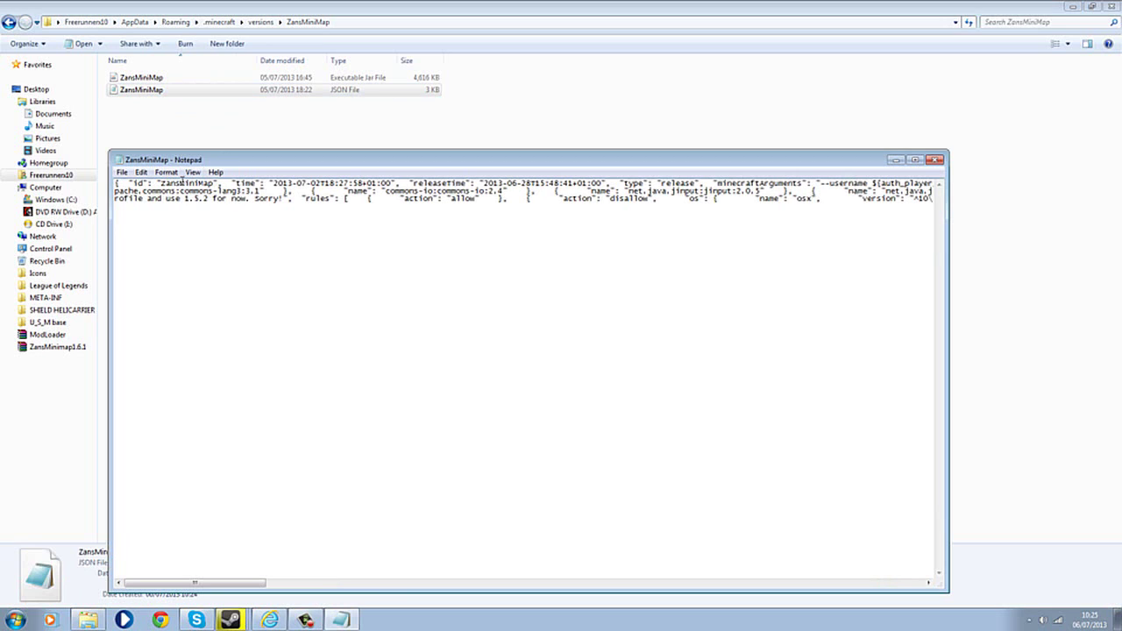
Save the edited ZansMiniMap JSON file and close Notepad.
click(122, 172)
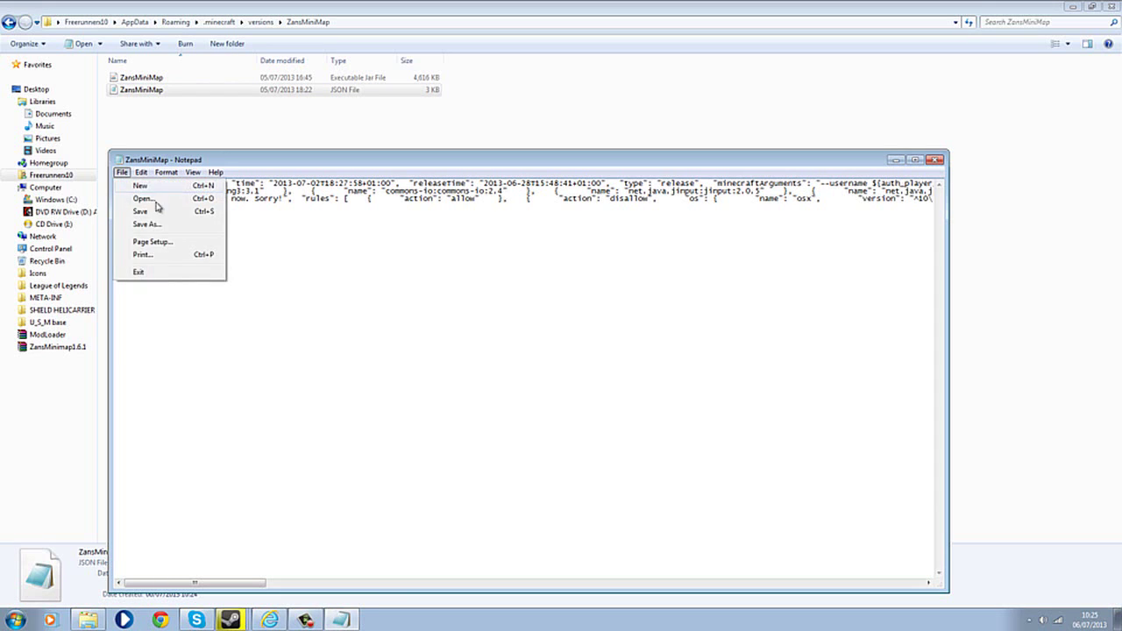
click(156, 212)
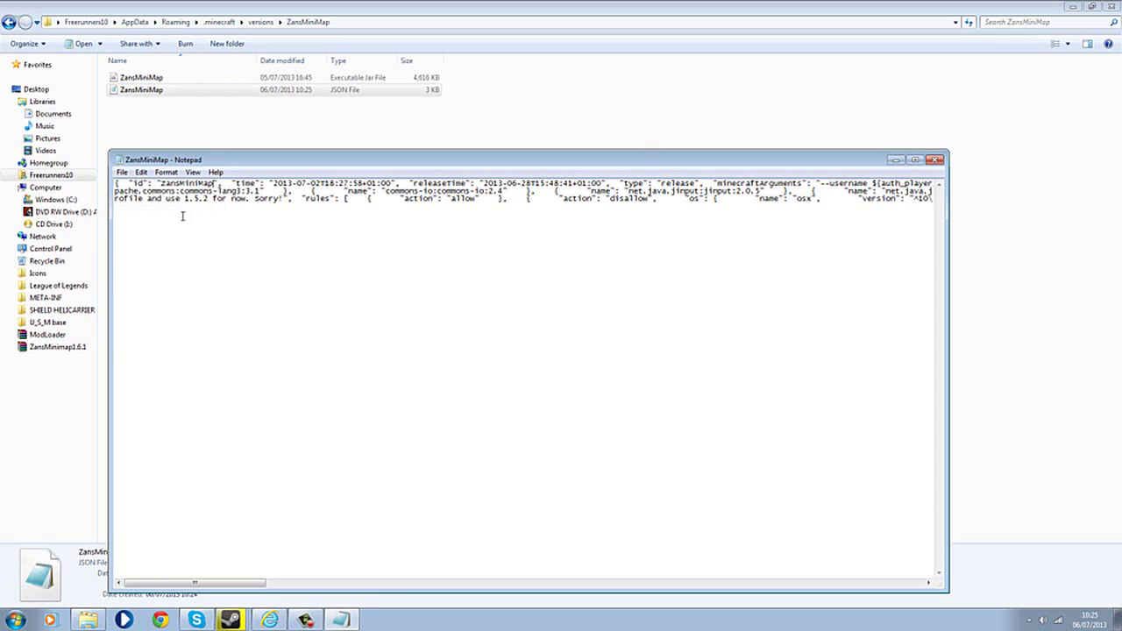
click(937, 160)
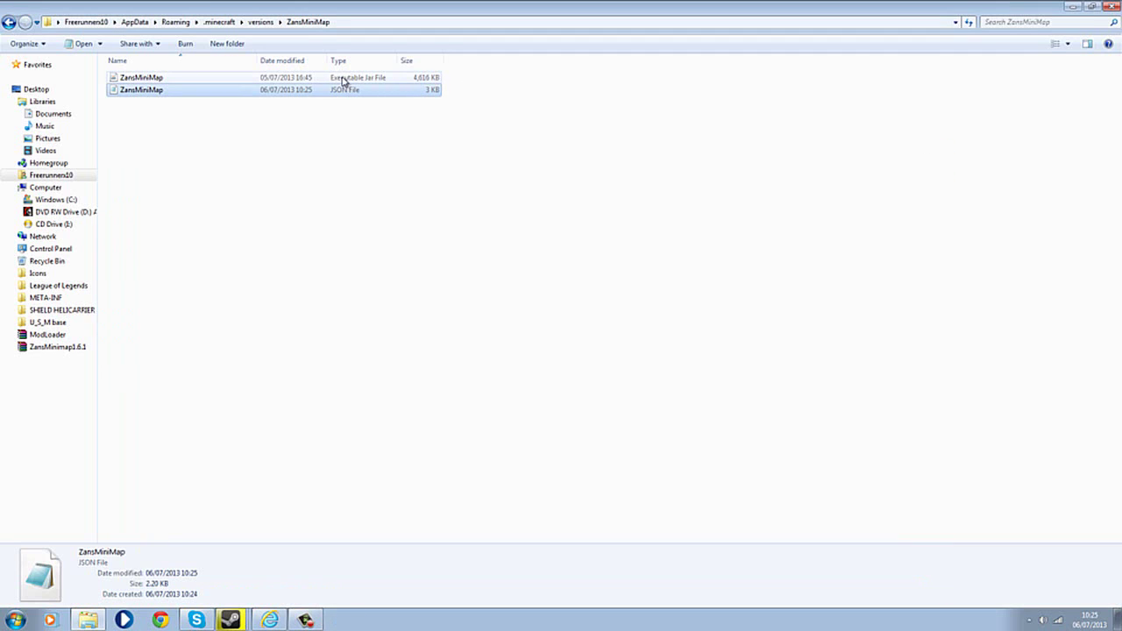
Open the ZansMiniMap executable jar file in WinRAR, dismiss the licence reminder and maximize the archive window.
click(178, 79)
right_click(179, 79)
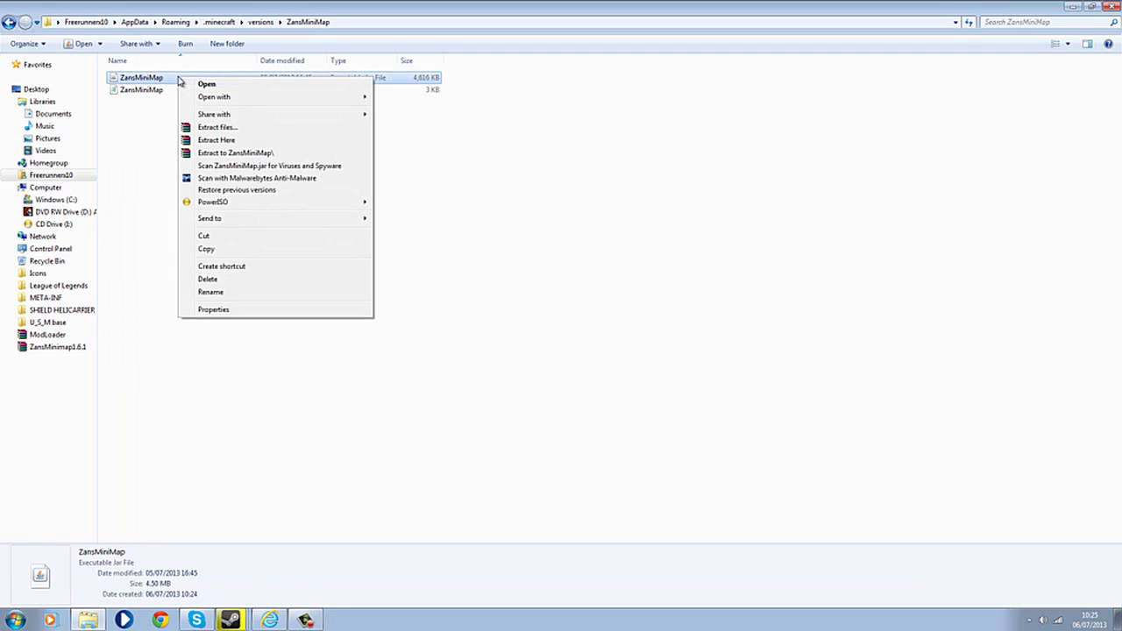
mouse_move(201, 100)
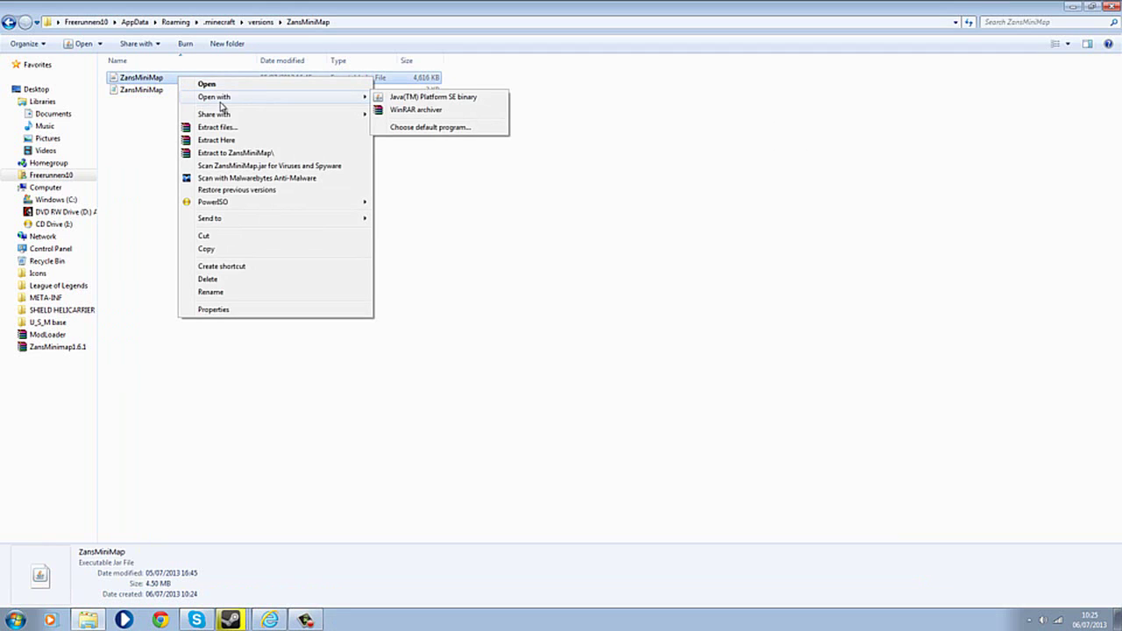
click(415, 110)
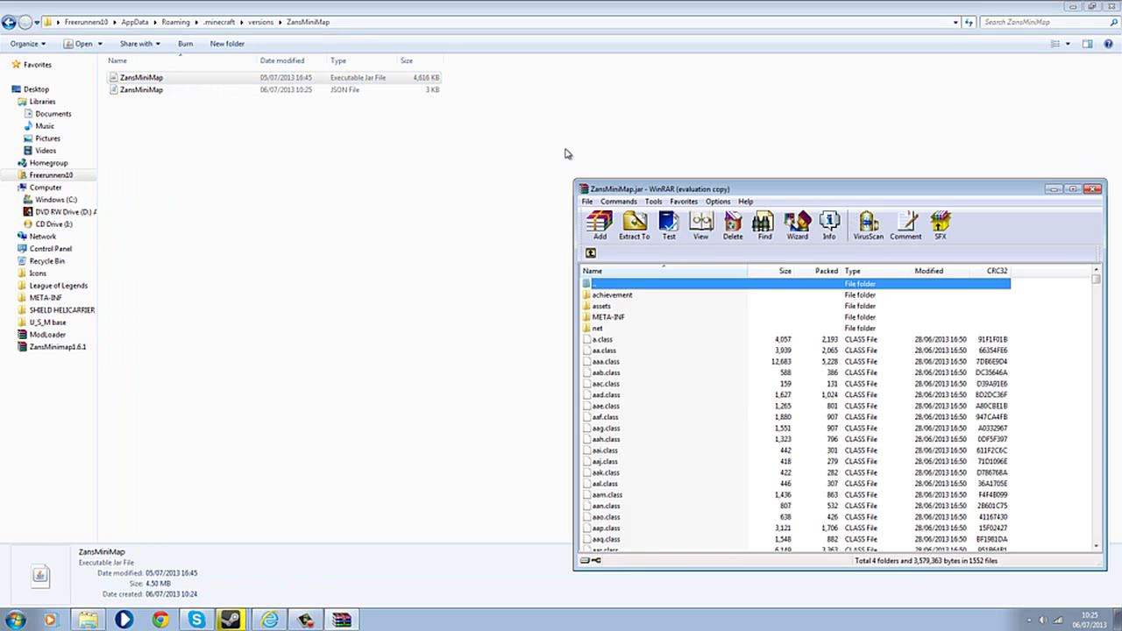
click(1073, 7)
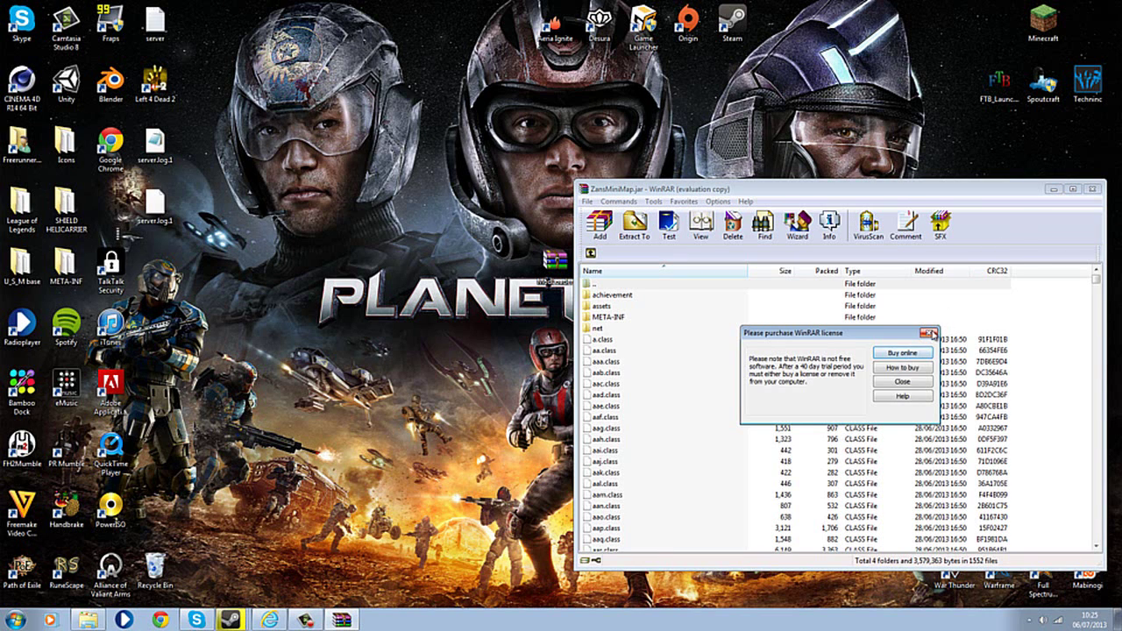
click(927, 334)
drag(908, 189, 474, 114)
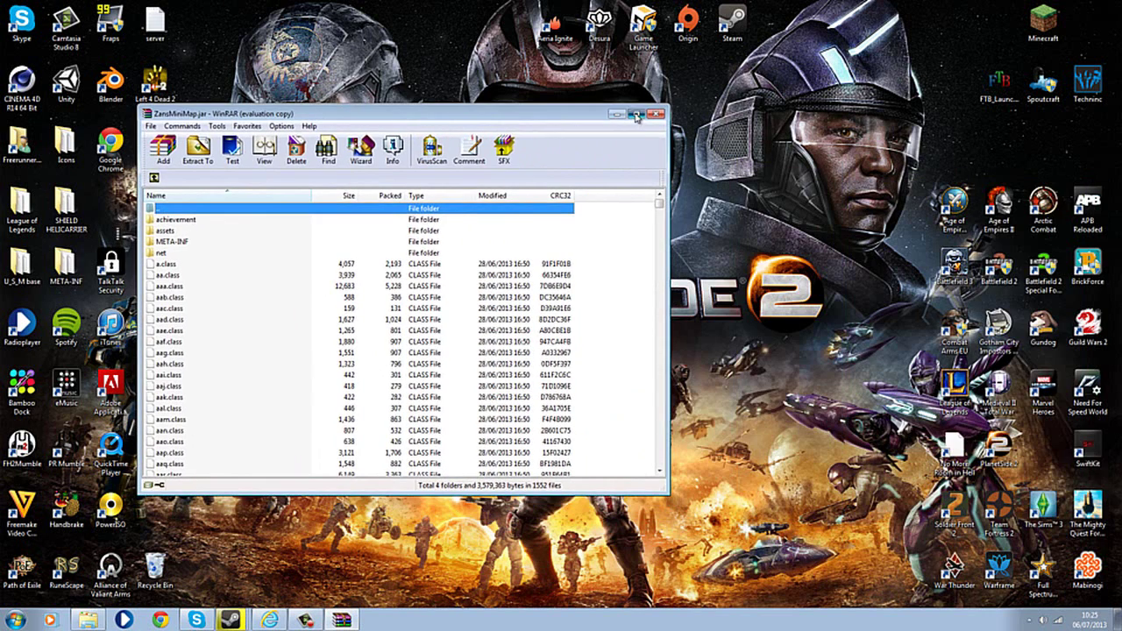
click(637, 115)
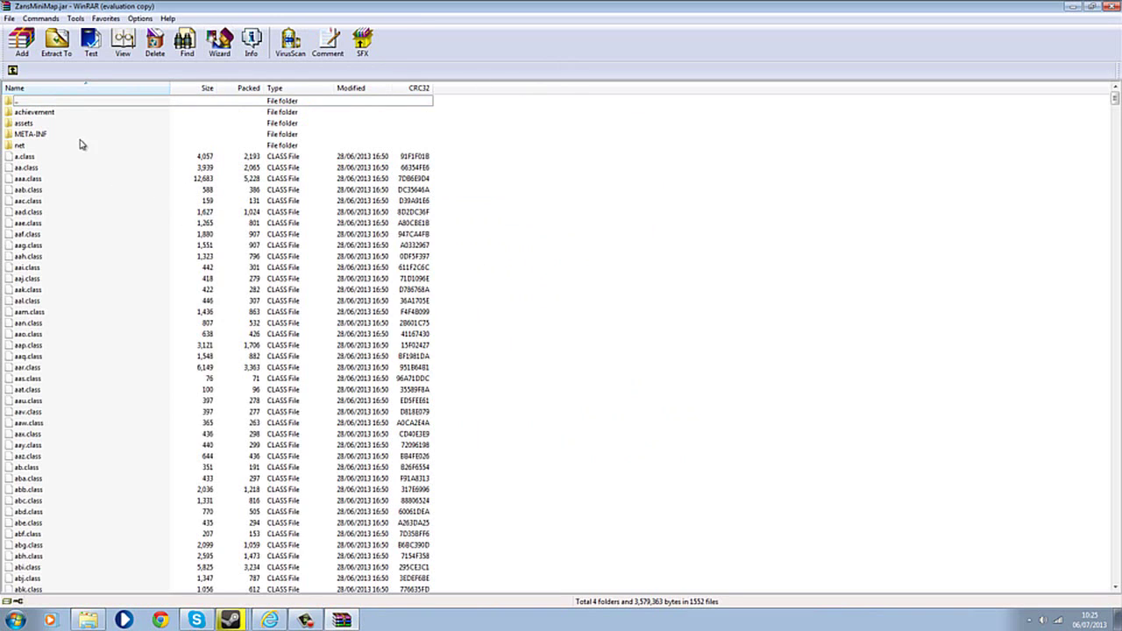
Delete the META-INF folder from the ZansMiniMap.jar archive.
click(46, 136)
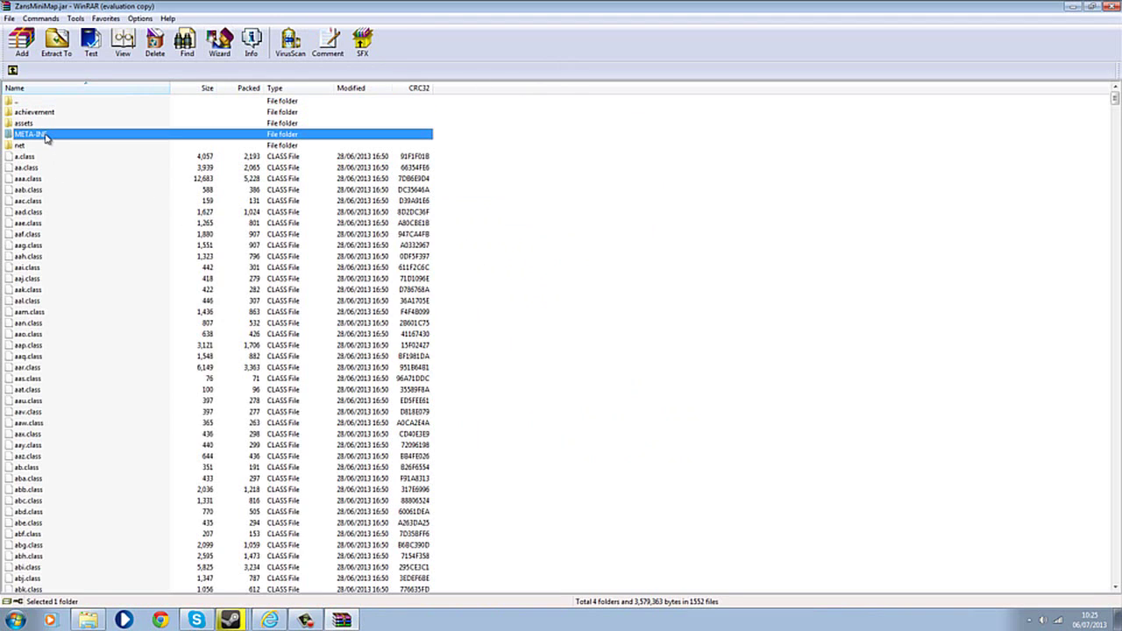
key(Delete)
key(Return)
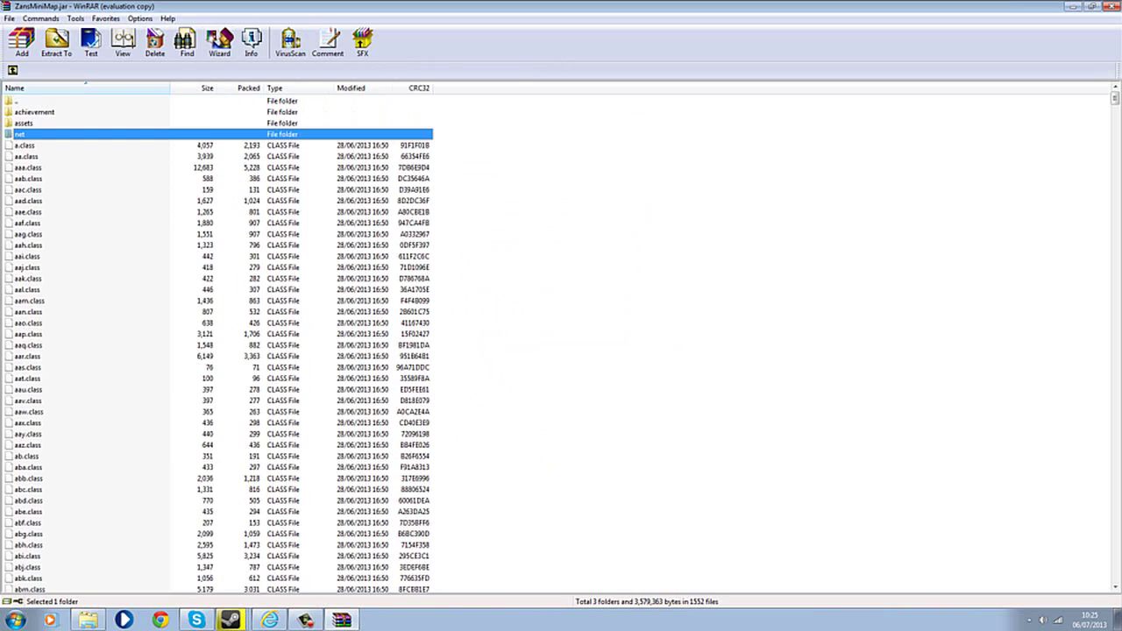
Shrink the ZansMiniMap.jar window to half the desktop and open the ModLoader archive beside it, dismissing the licence reminder.
click(1093, 7)
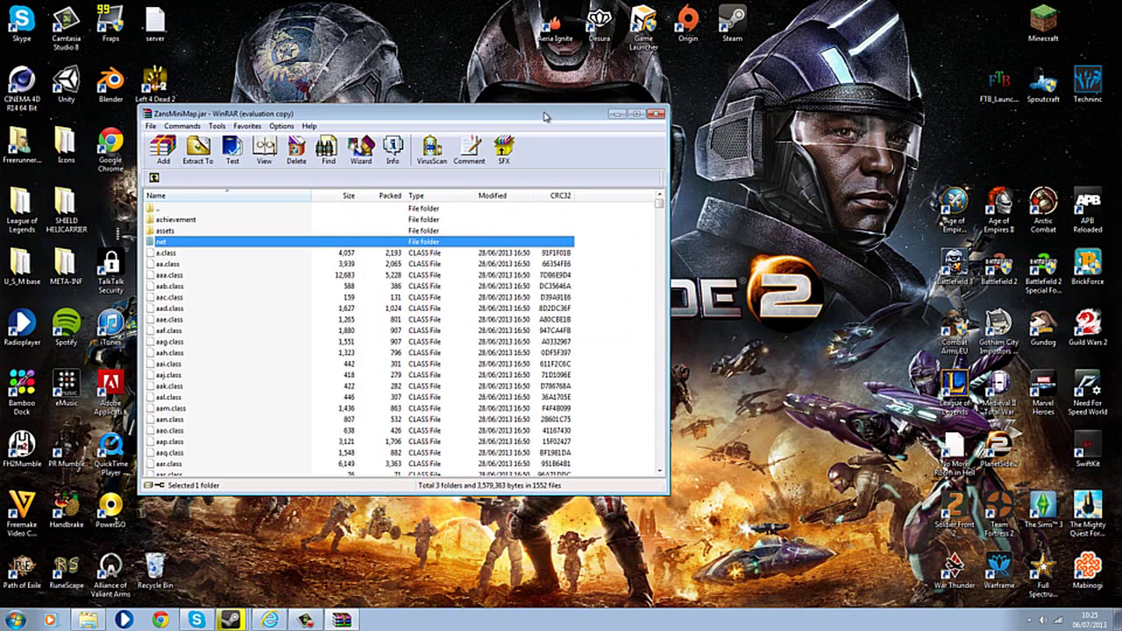
drag(543, 117, 408, 14)
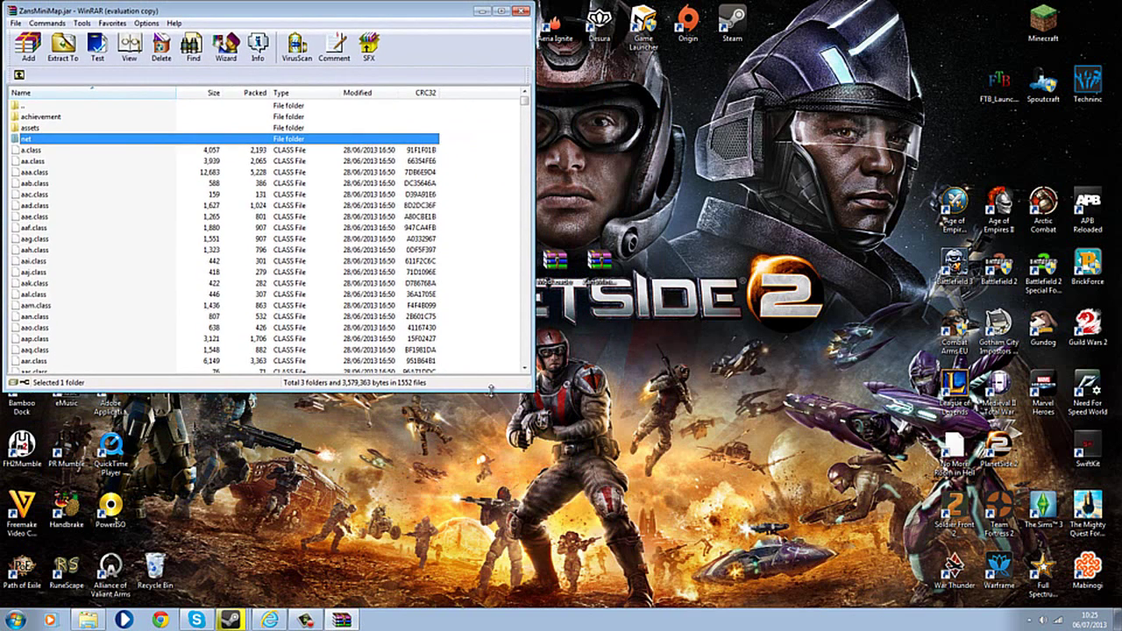
drag(491, 390, 491, 606)
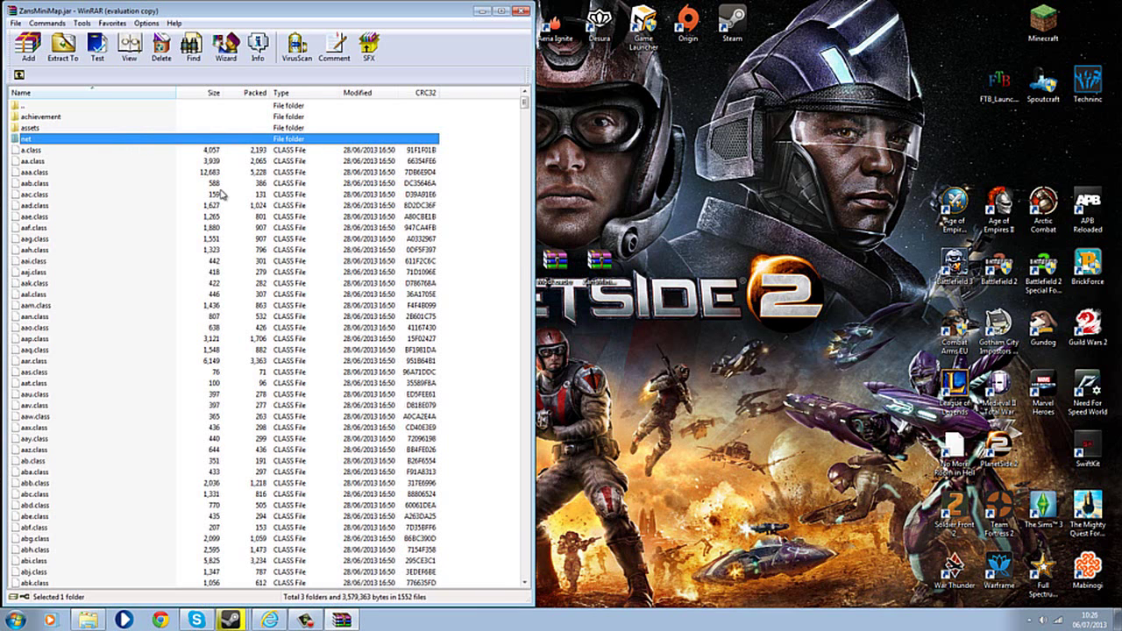
click(480, 137)
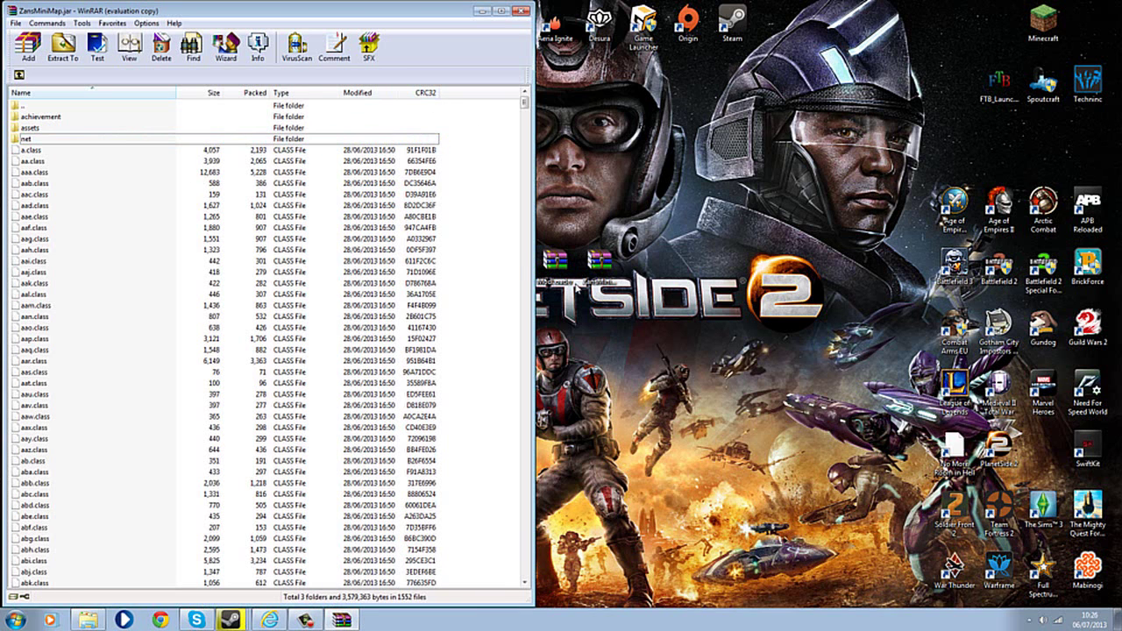
double_click(556, 263)
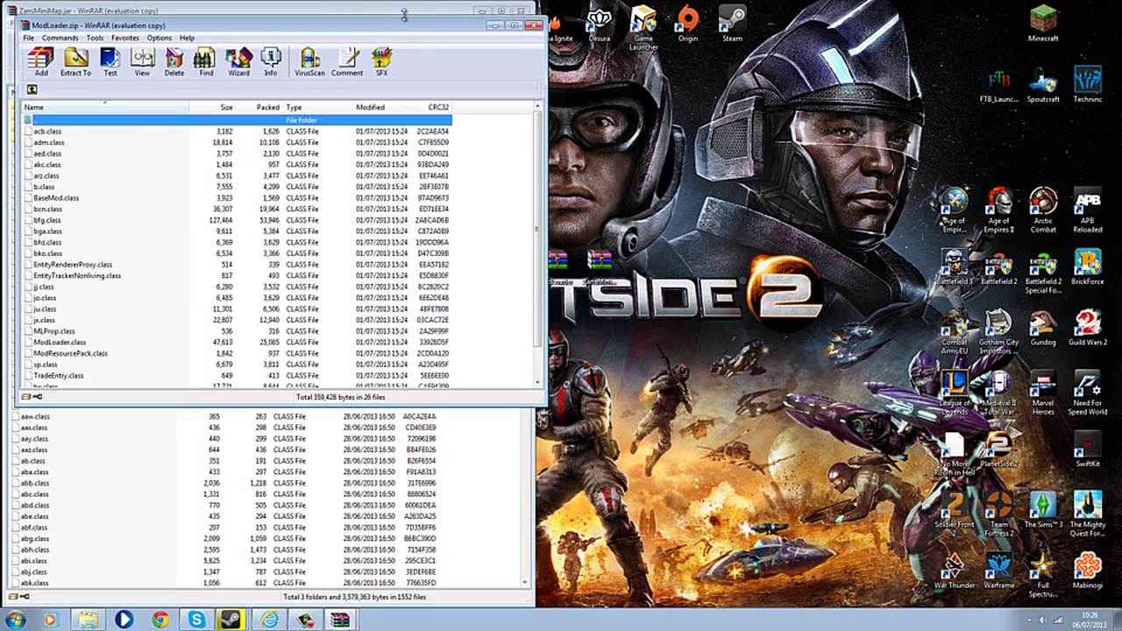
drag(402, 26, 1009, 179)
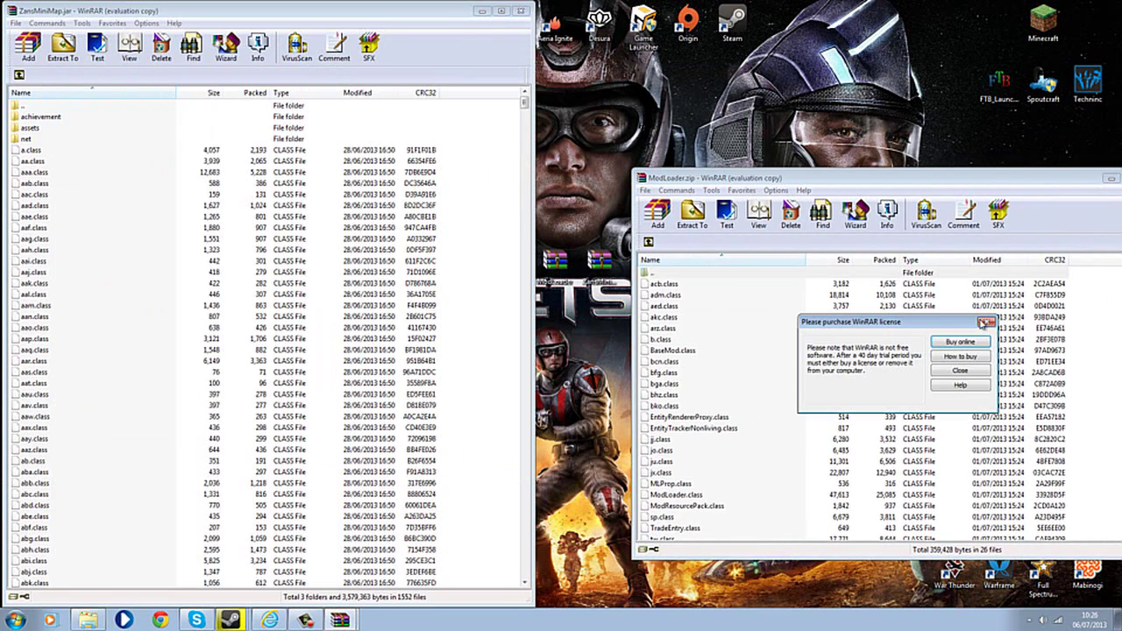
click(986, 323)
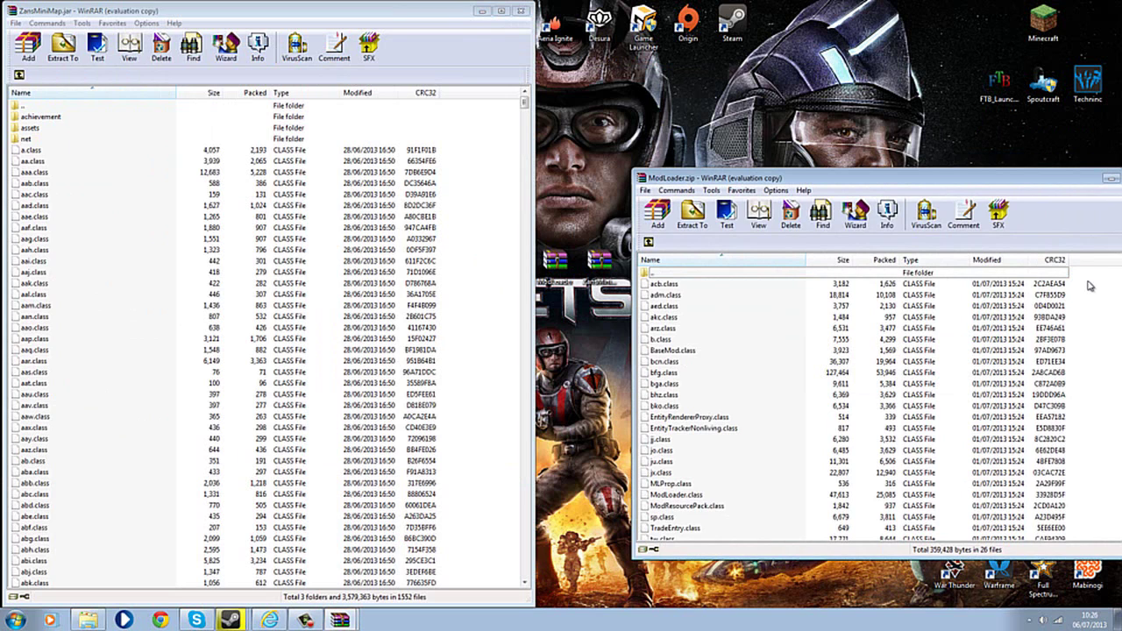
Add all the class files from ModLoader.zip to ZansMiniMap.jar with the default archive settings and close the ModLoader archive.
drag(1079, 290, 908, 596)
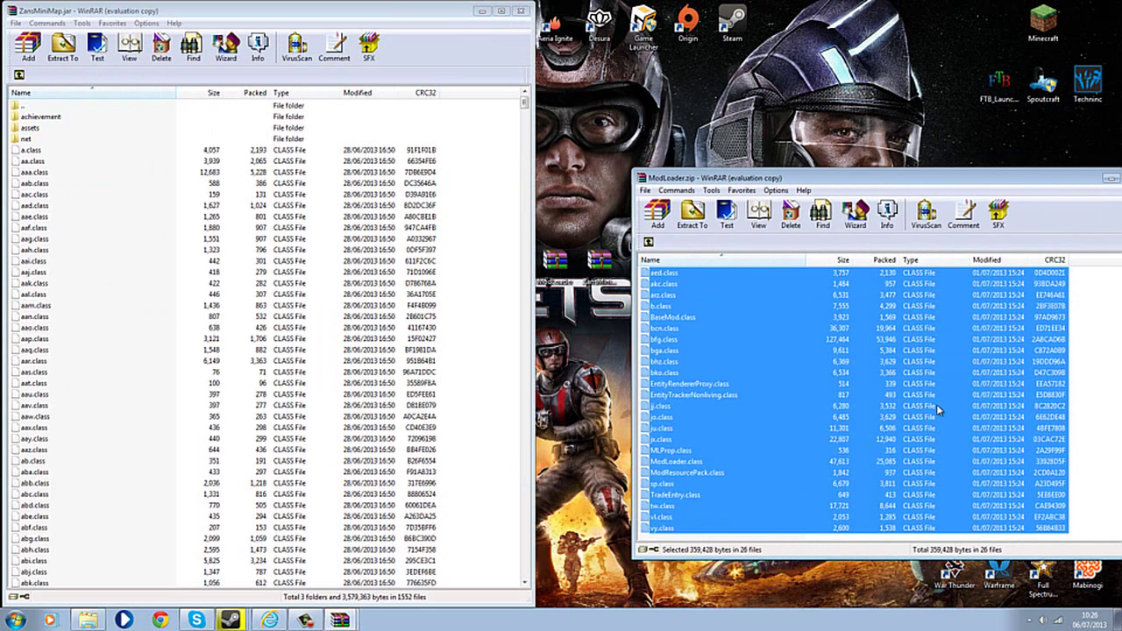
drag(938, 411, 339, 263)
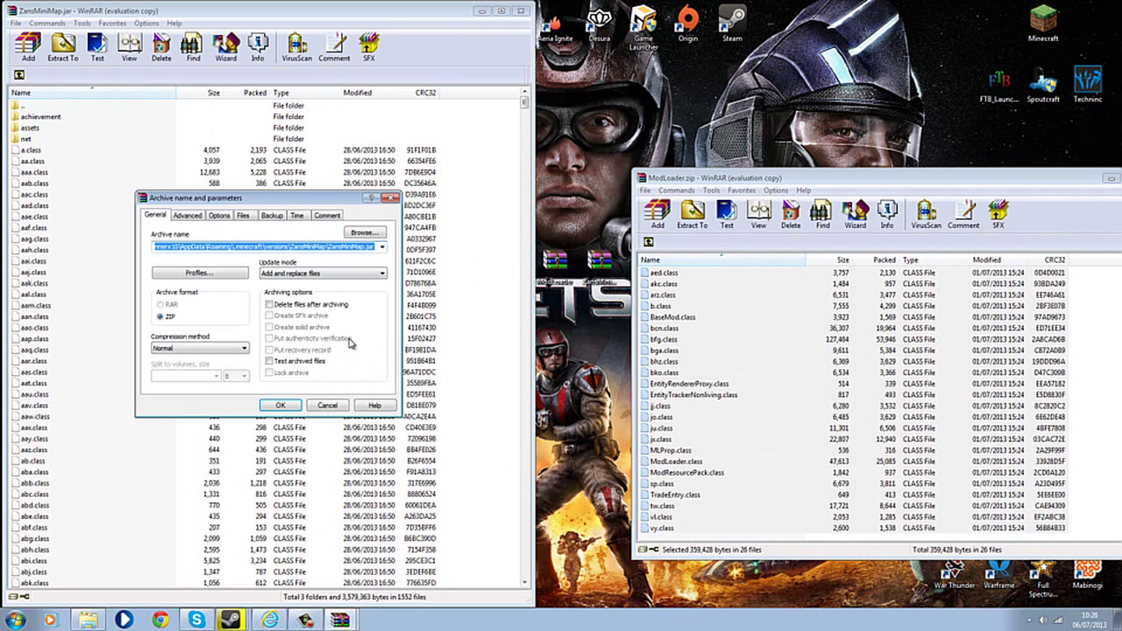
click(287, 410)
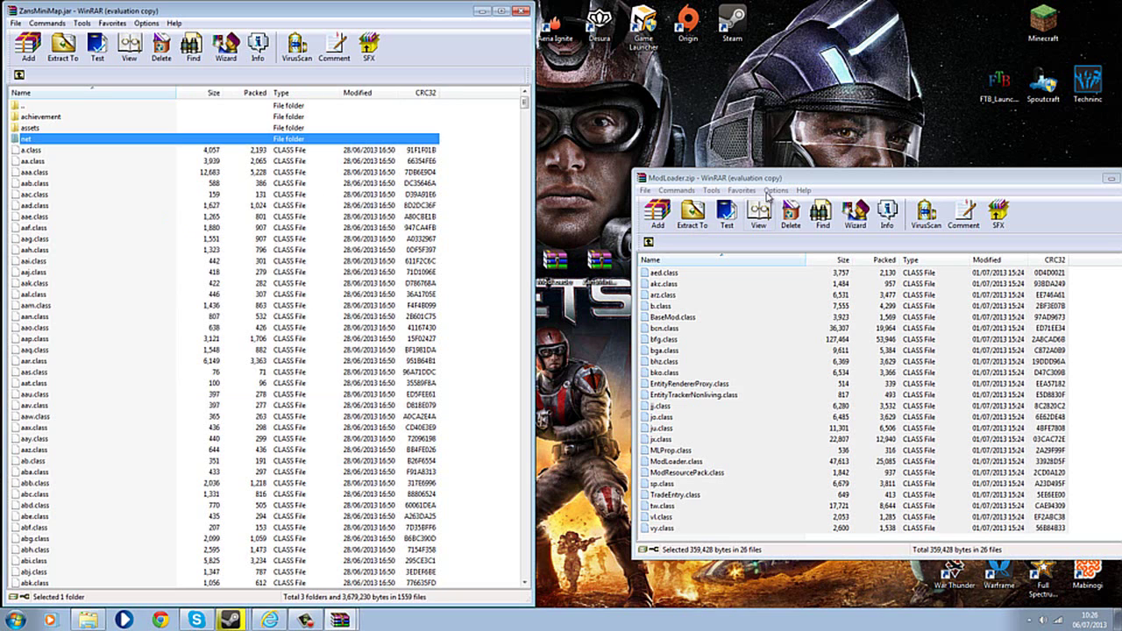
drag(791, 177, 620, 173)
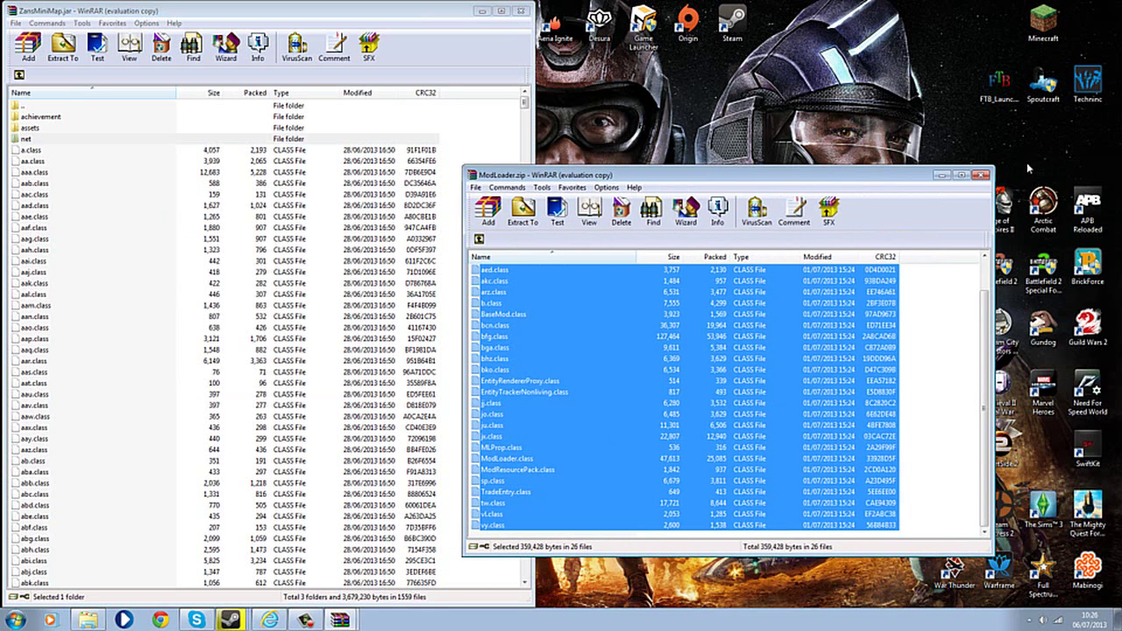
click(981, 175)
Open the ZansMinimap1.6.1 archive from the desktop and place its window beside ZansMiniMap.jar.
double_click(600, 261)
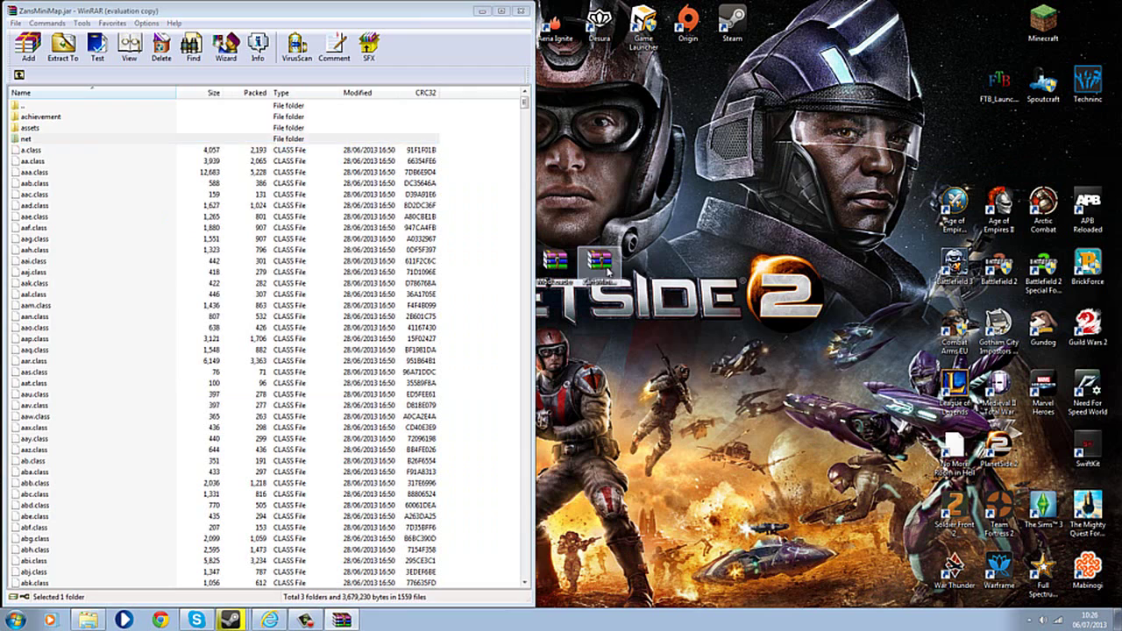
drag(358, 34, 938, 142)
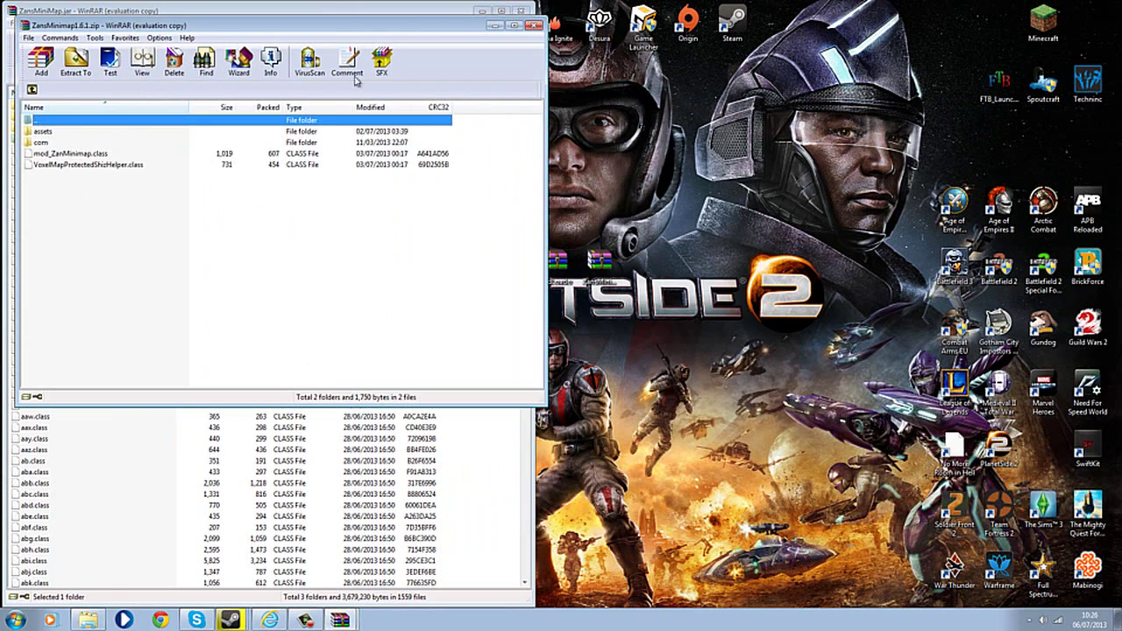
drag(472, 26, 863, 171)
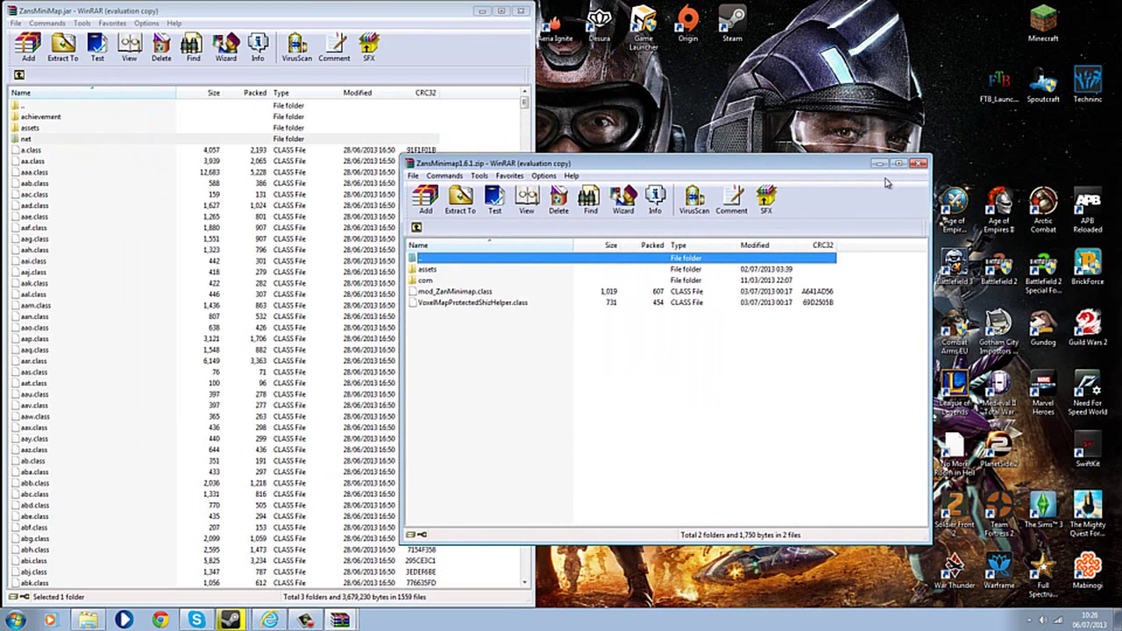
drag(661, 174, 791, 179)
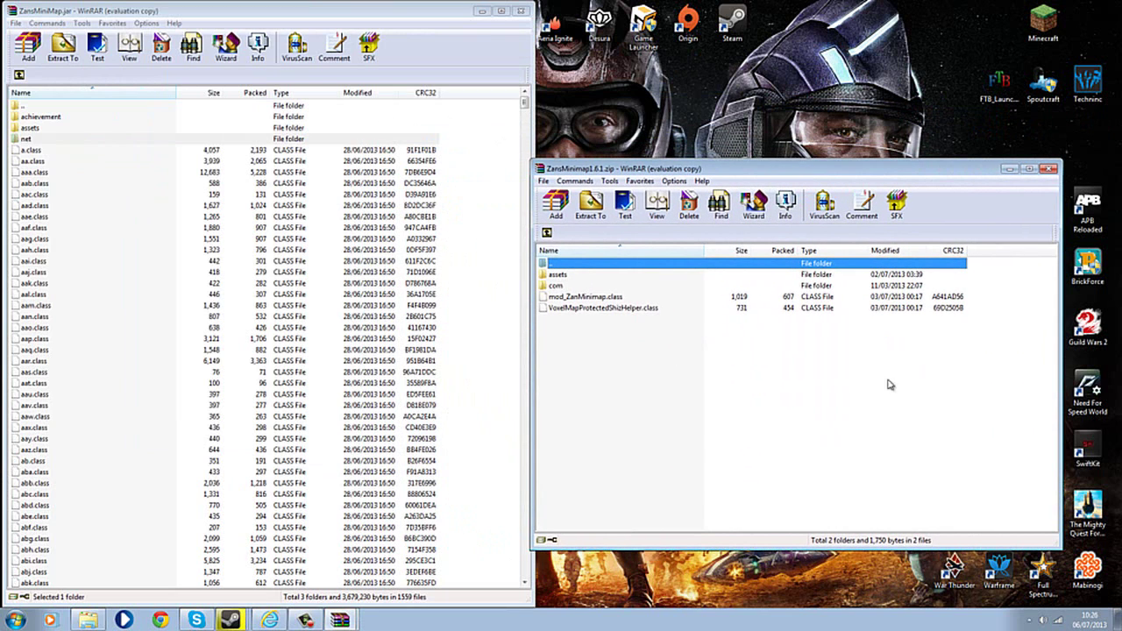
Add the assets and com folders and both class files from ZansMinimap1.6.1.zip to ZansMiniMap.jar and close both archives.
drag(582, 358, 556, 282)
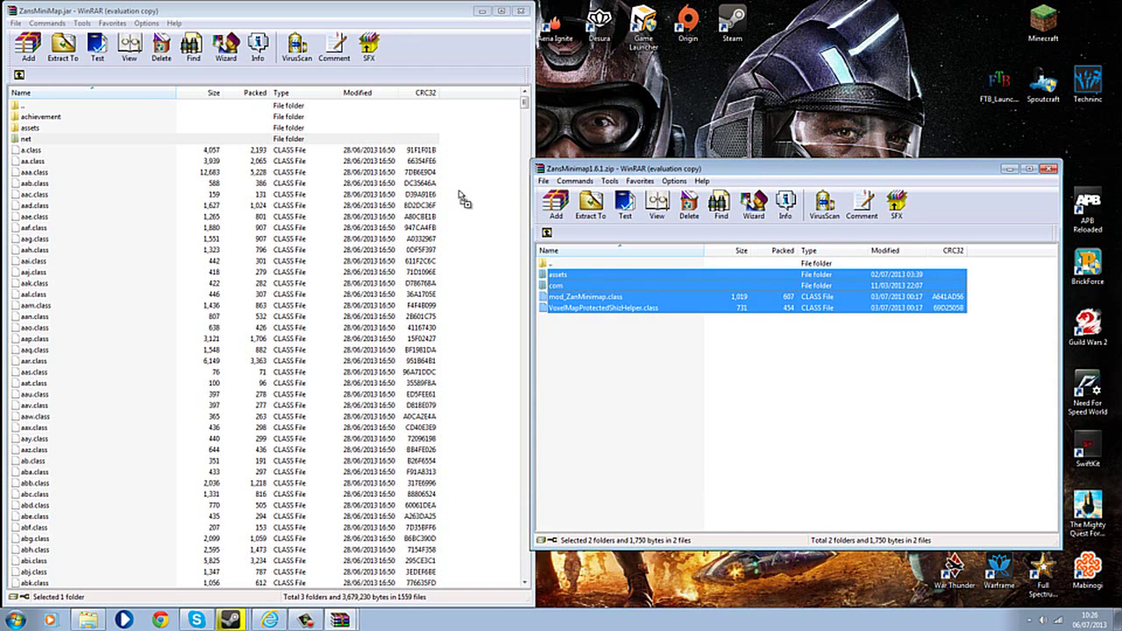
drag(462, 200, 459, 195)
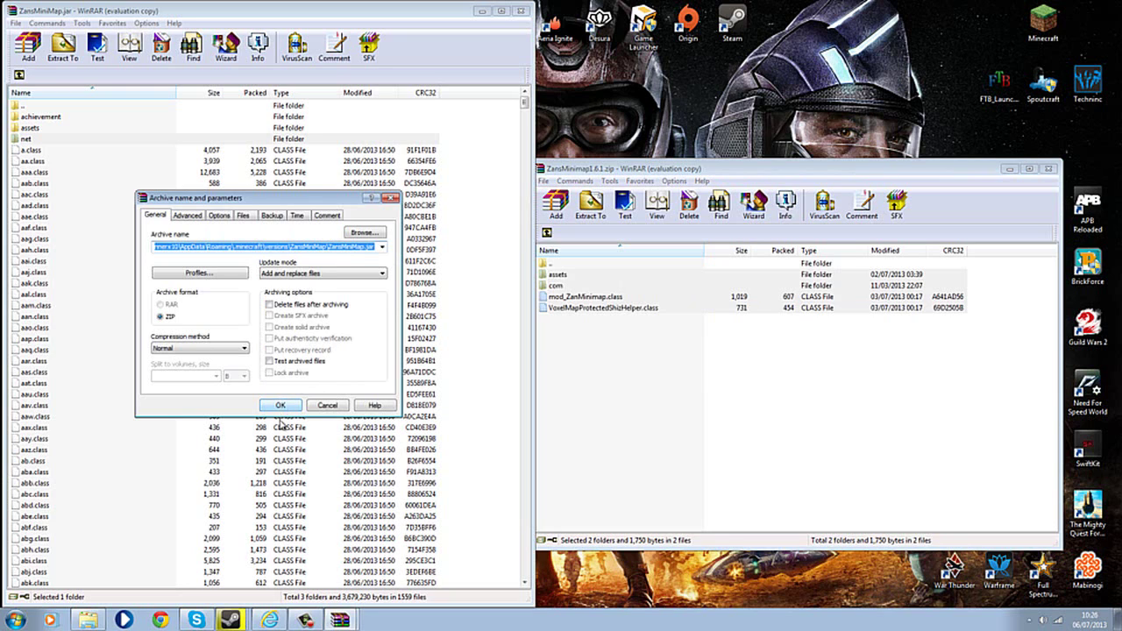
click(280, 406)
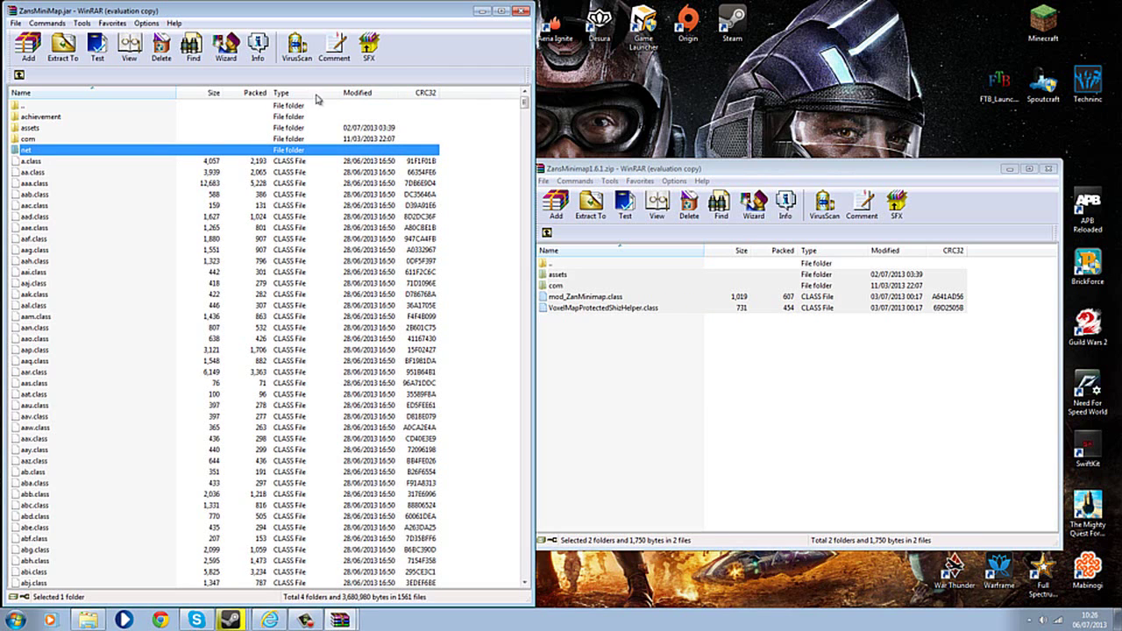
click(520, 12)
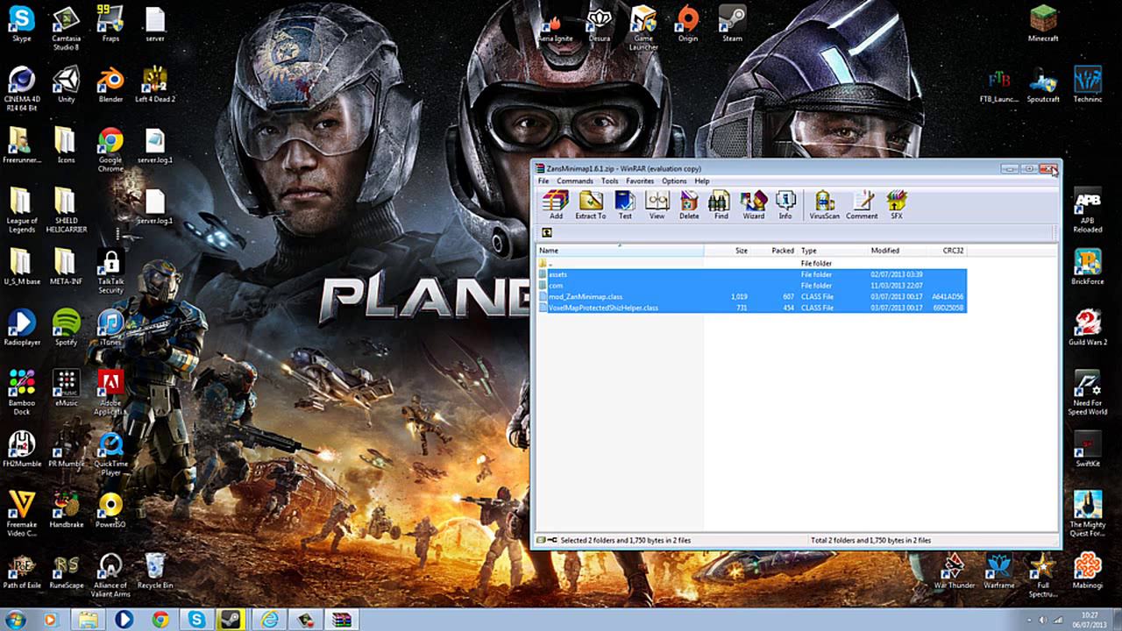
click(1050, 169)
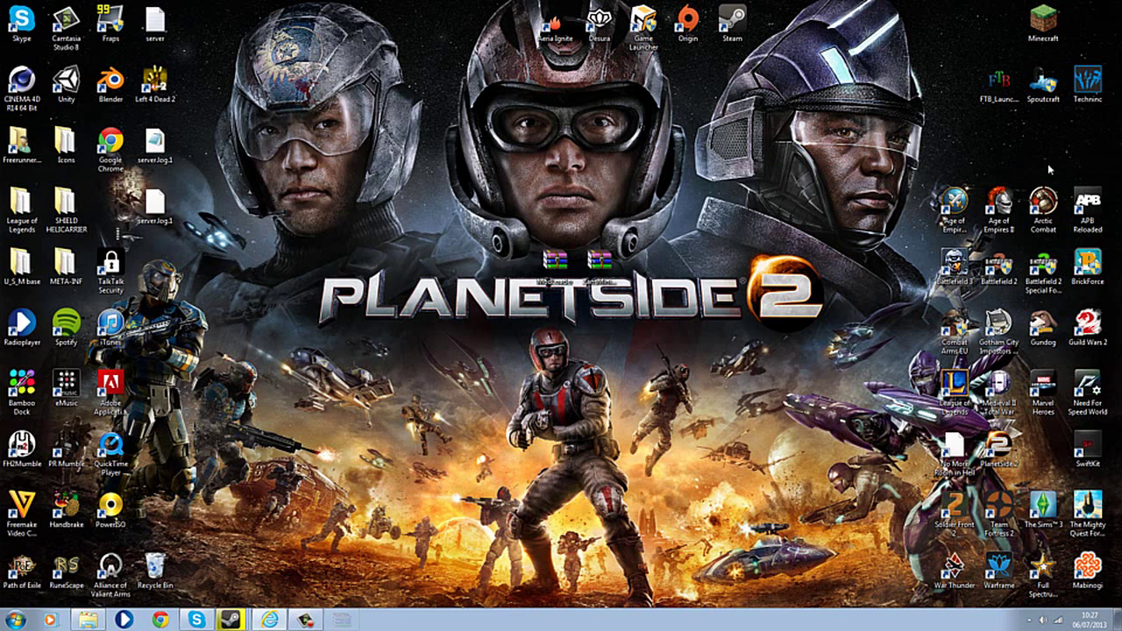
Start the Minecraft Launcher from the desktop and maximize its window.
double_click(1044, 20)
click(592, 320)
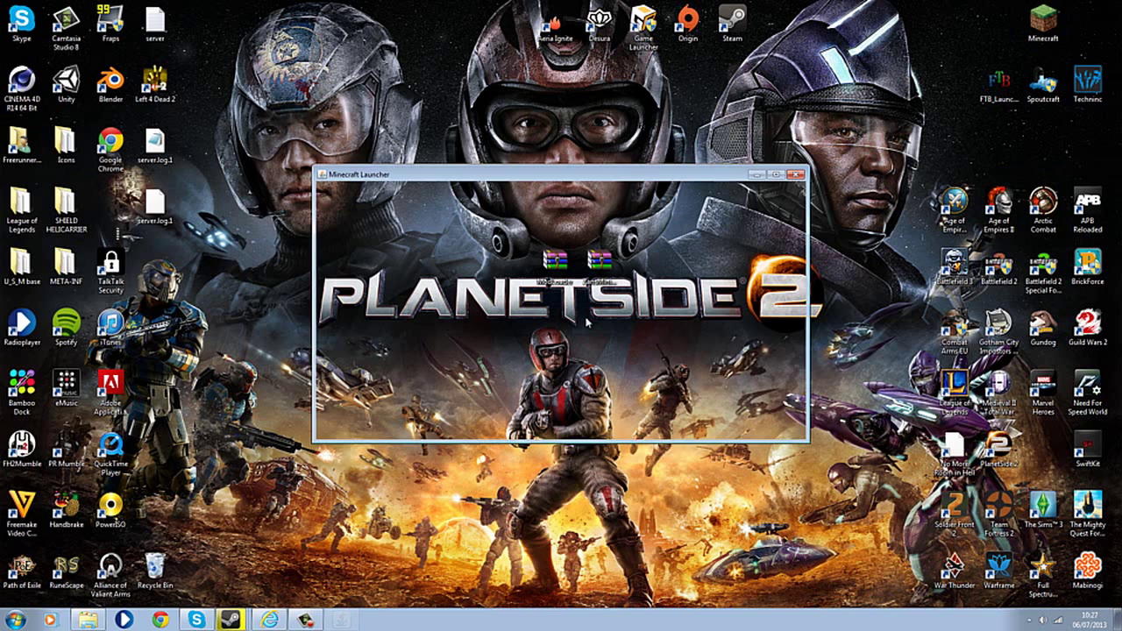
click(782, 176)
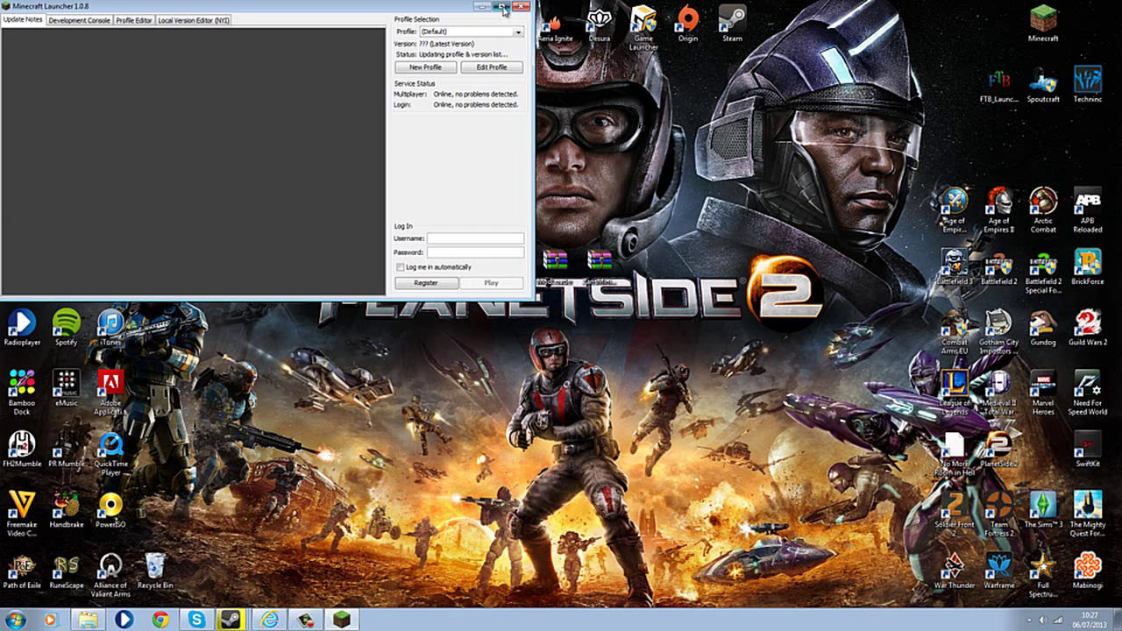
double_click(505, 10)
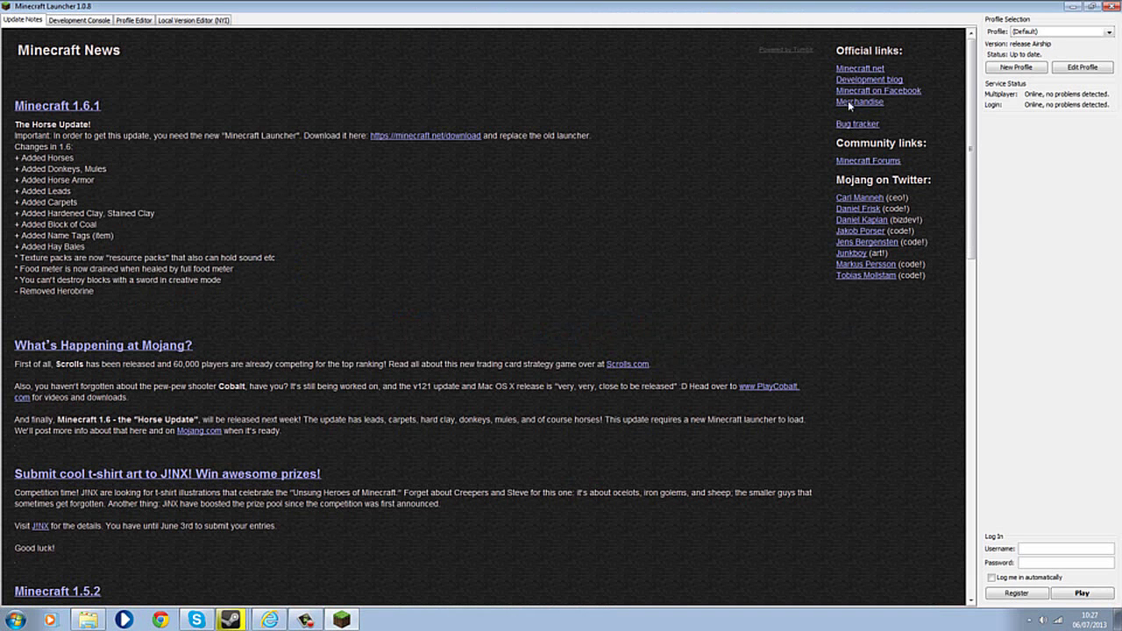
Review the available launcher profiles in the profile selection and in the Profile Editor's list.
click(1103, 32)
click(1040, 166)
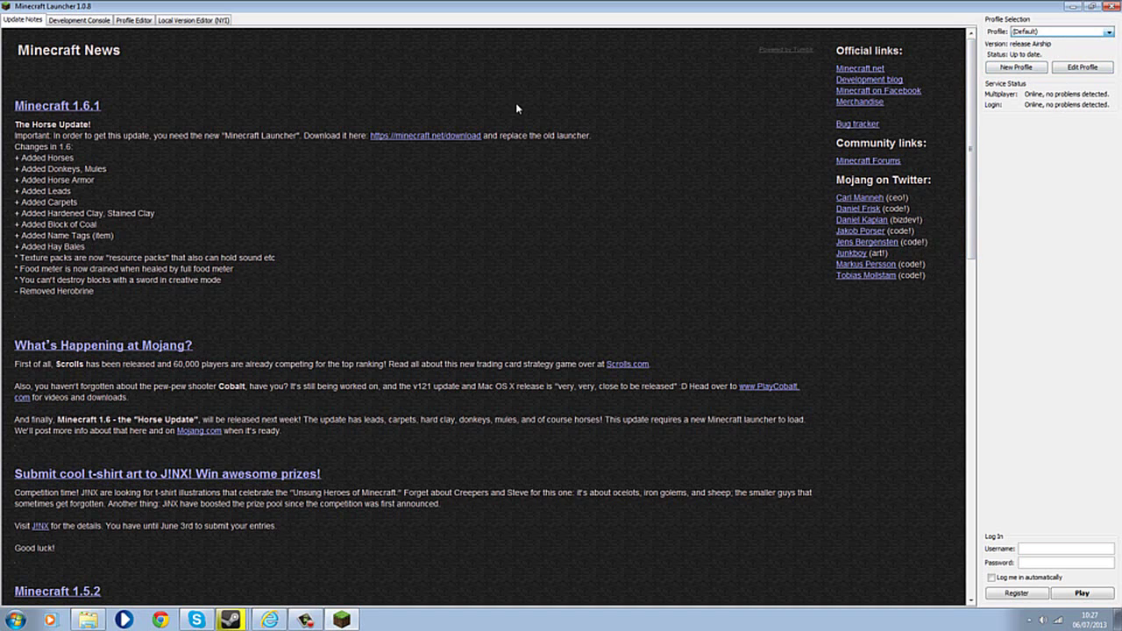
click(136, 22)
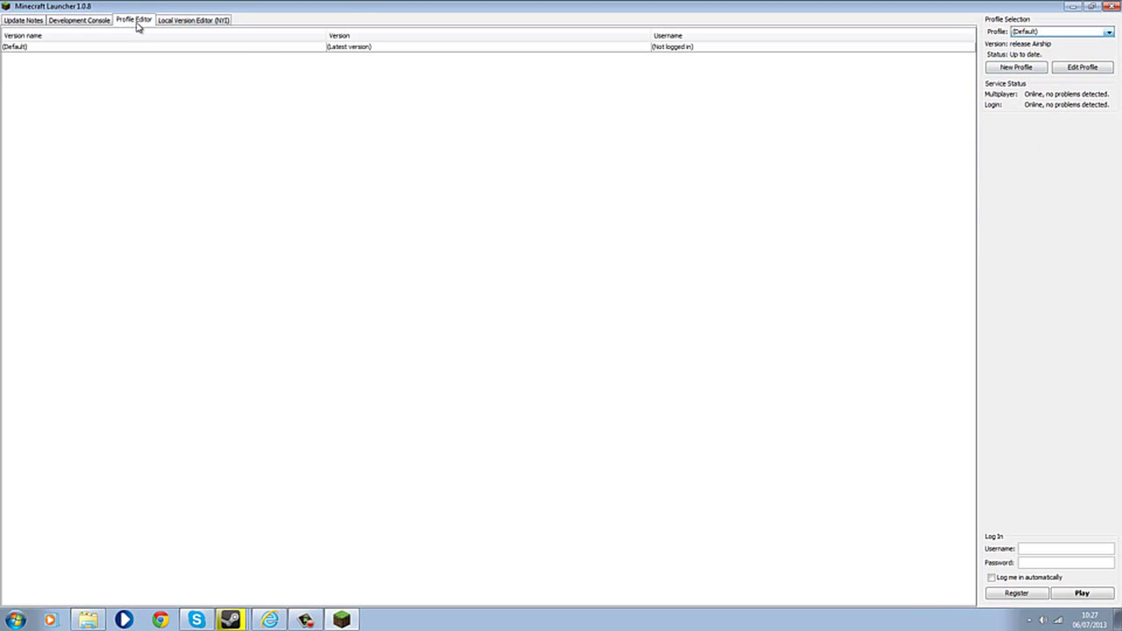
click(1024, 67)
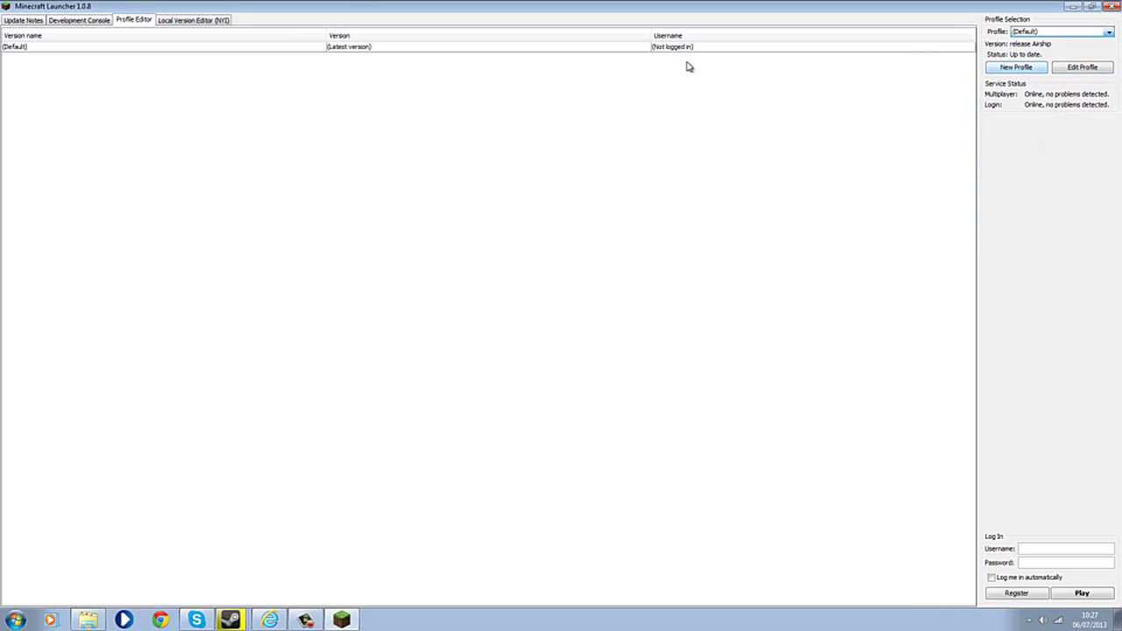
click(636, 50)
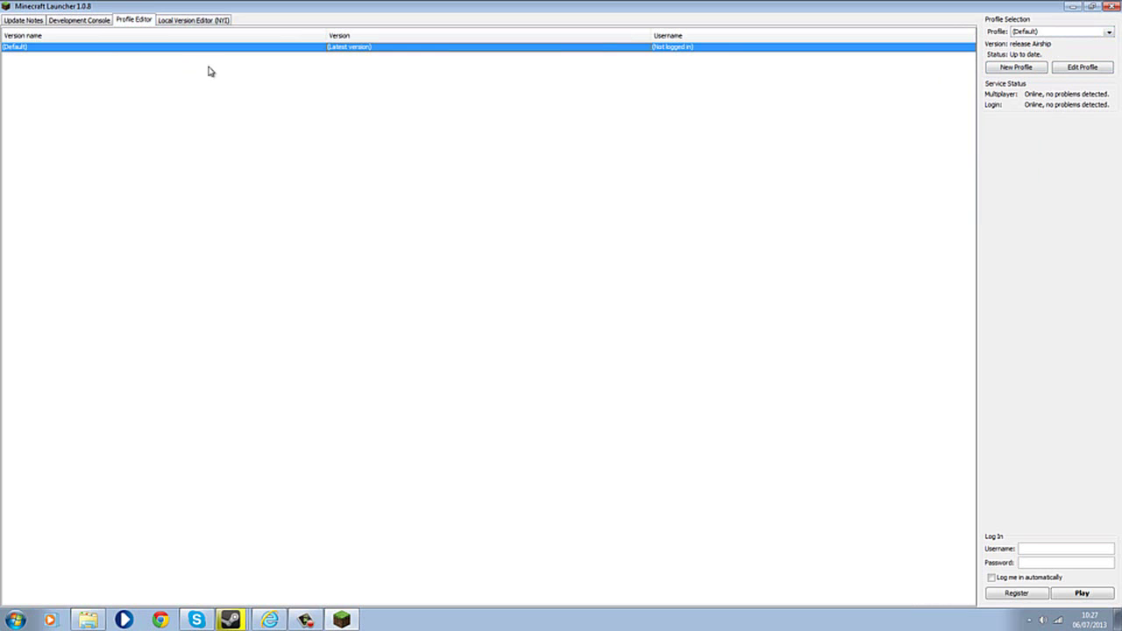
click(1019, 68)
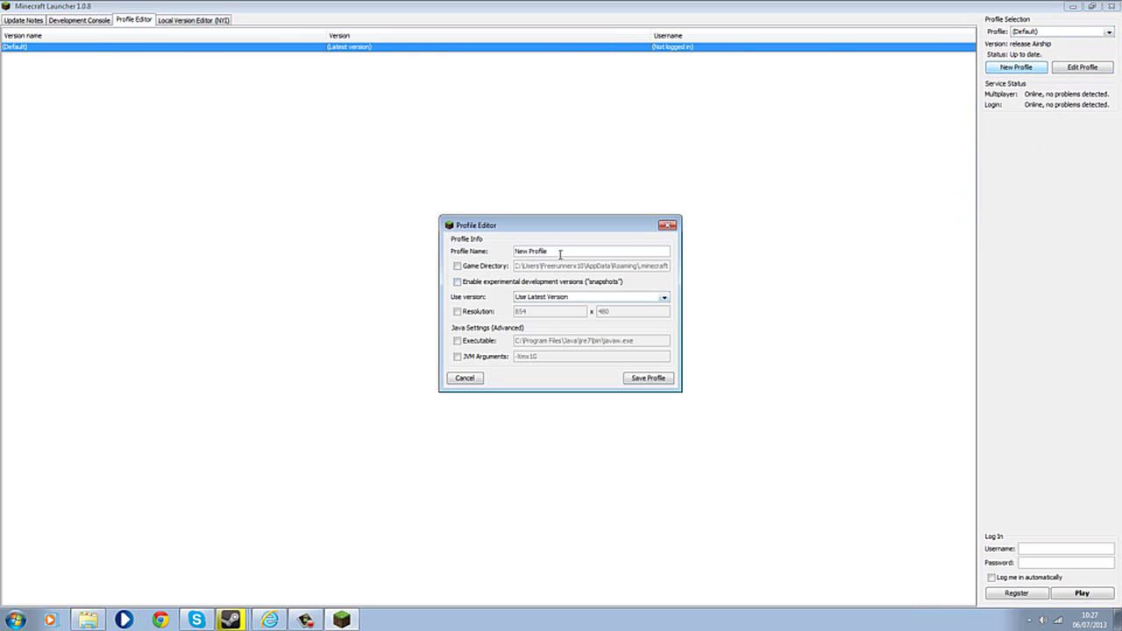
key(ctrl+a)
key(BackSpace)
text('s)
click(541, 299)
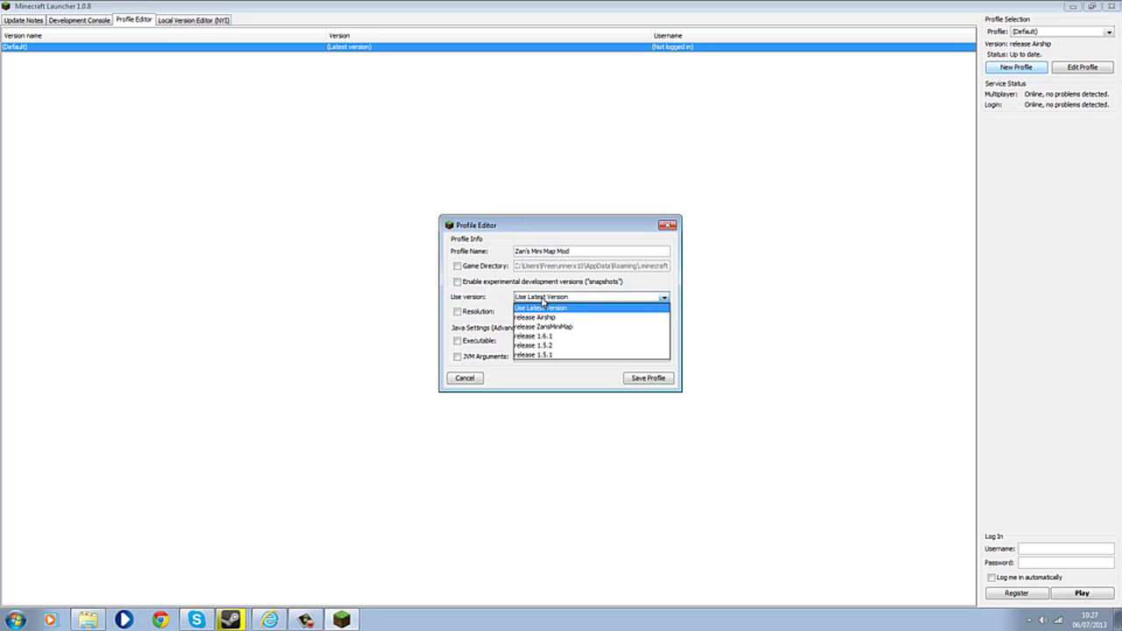
click(553, 330)
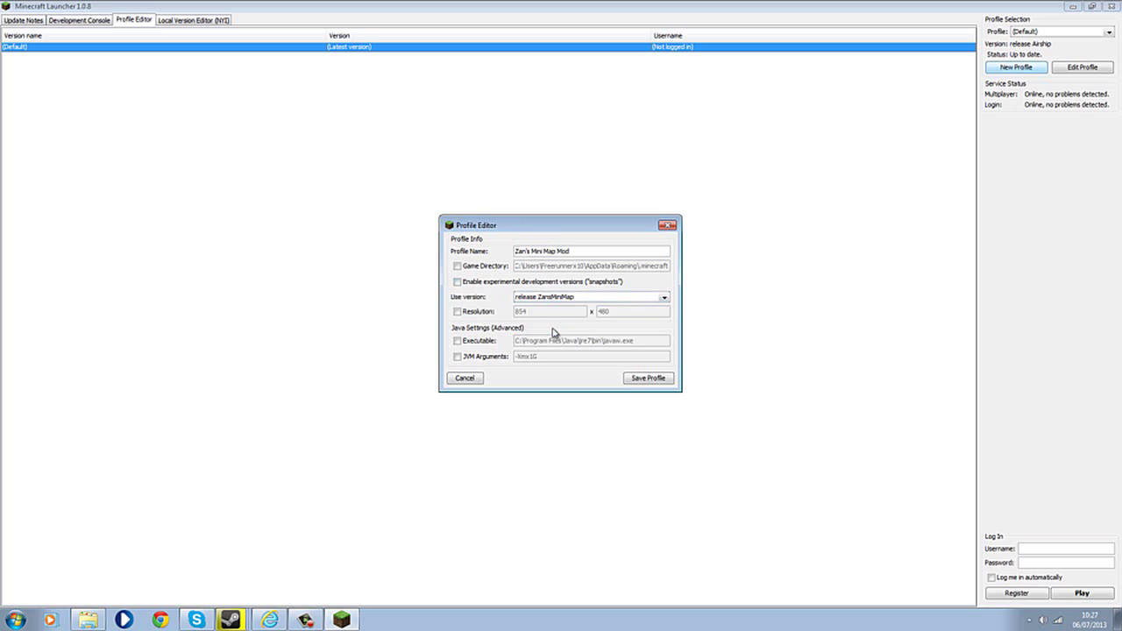
click(649, 378)
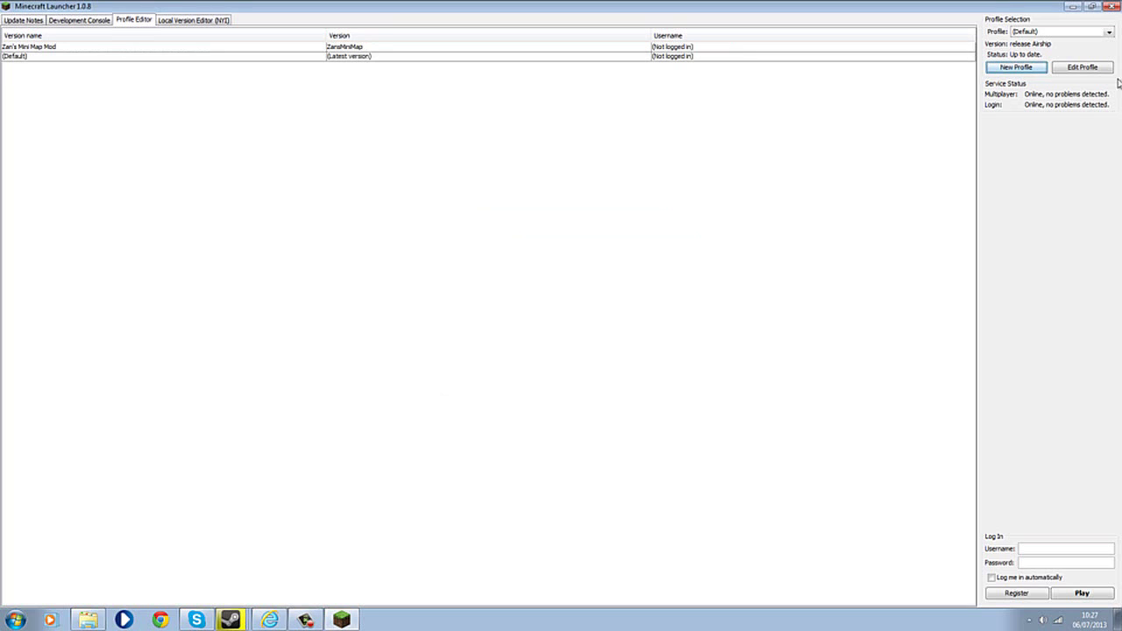
click(1108, 33)
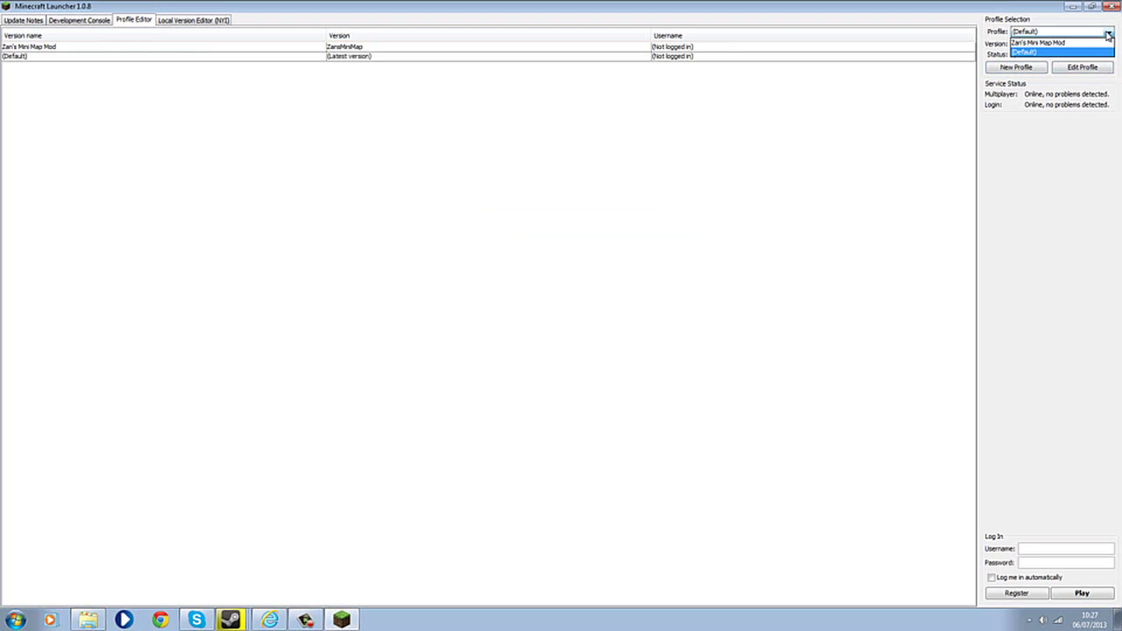
click(1067, 45)
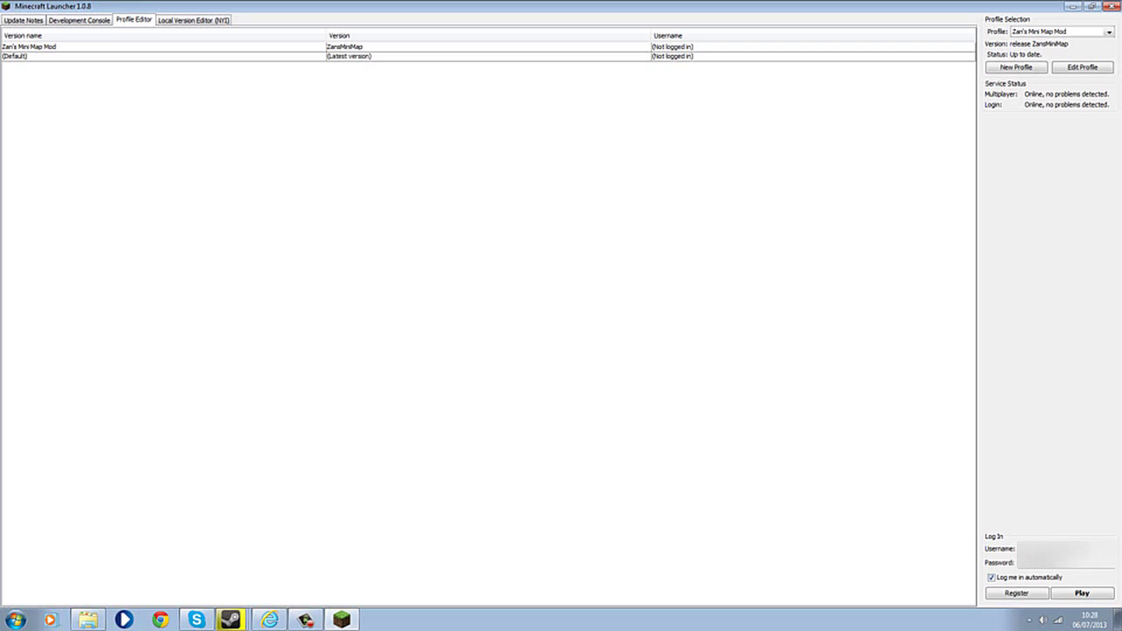
click(1082, 595)
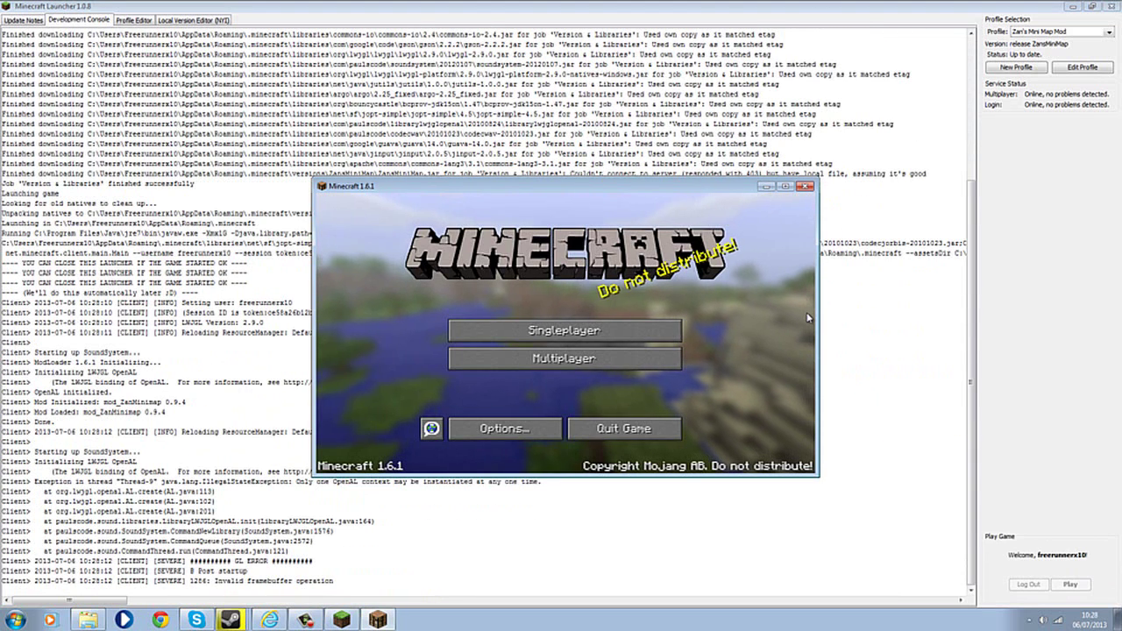
Maximize the game window and load the singleplayer world Mod Spotlight.
click(785, 187)
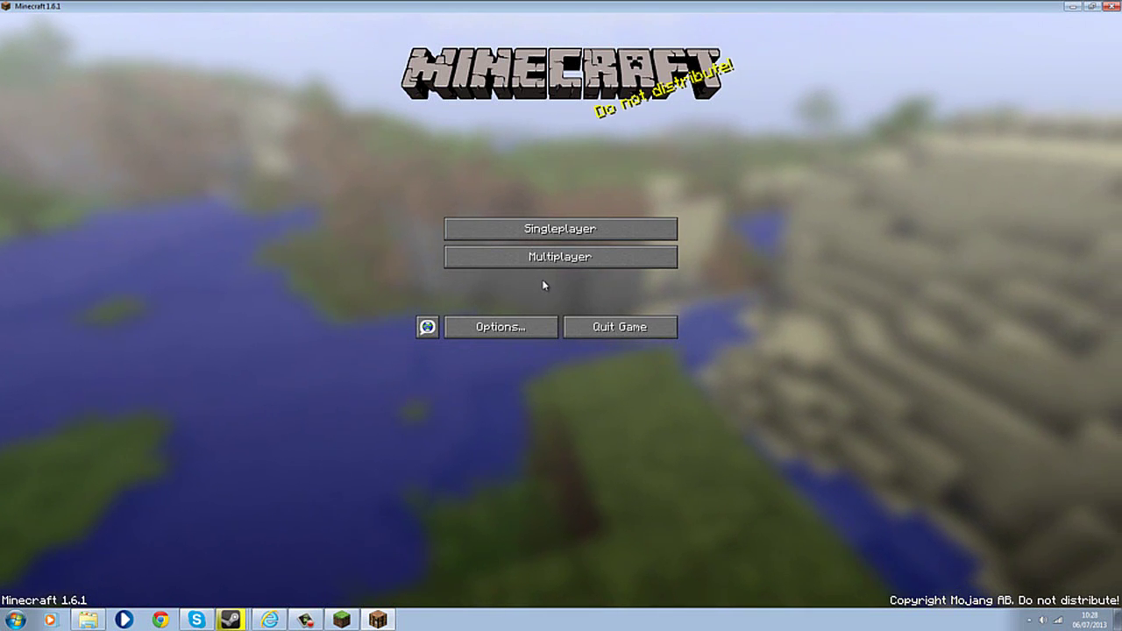
click(562, 224)
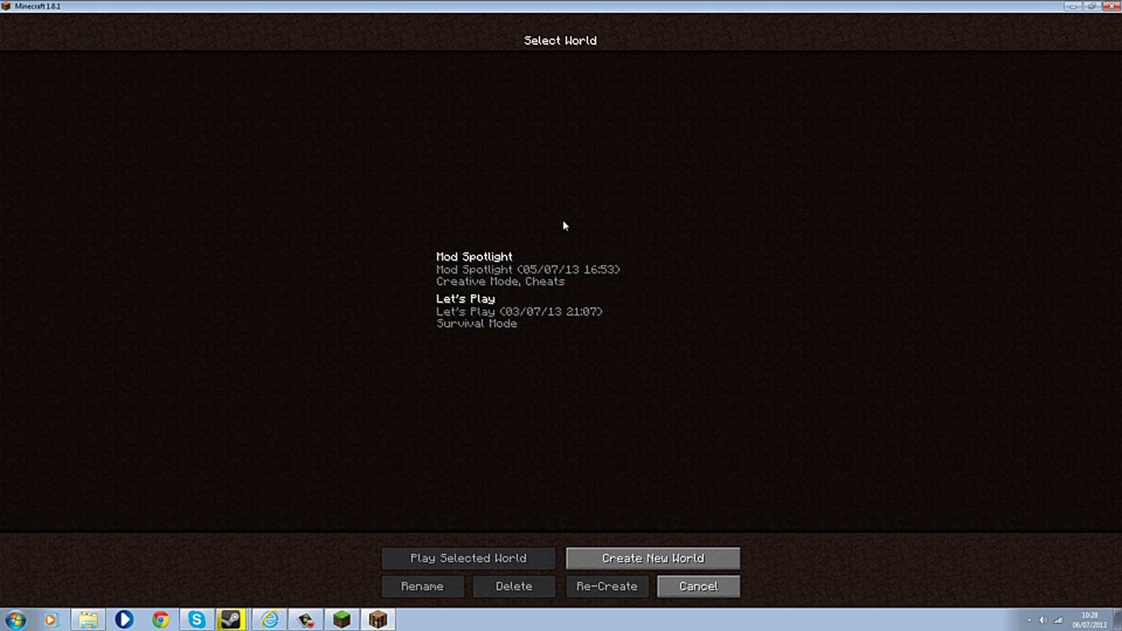
click(553, 261)
click(553, 263)
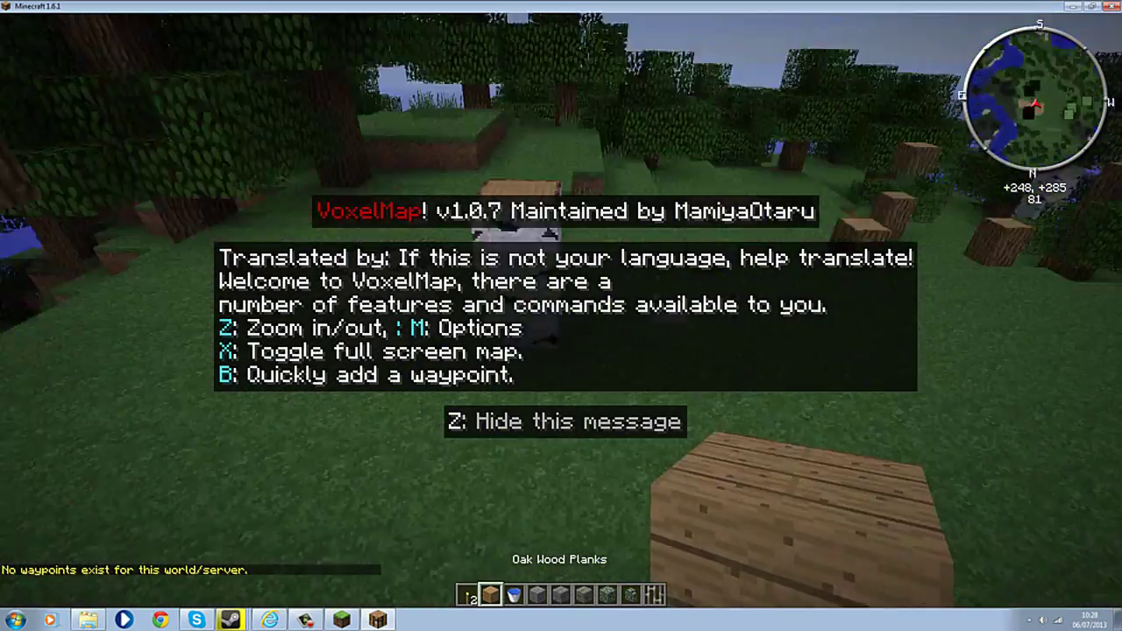
Fly over the forest in different directions to examine how the minimap follows the player's position and heading.
key(space)
key(w)
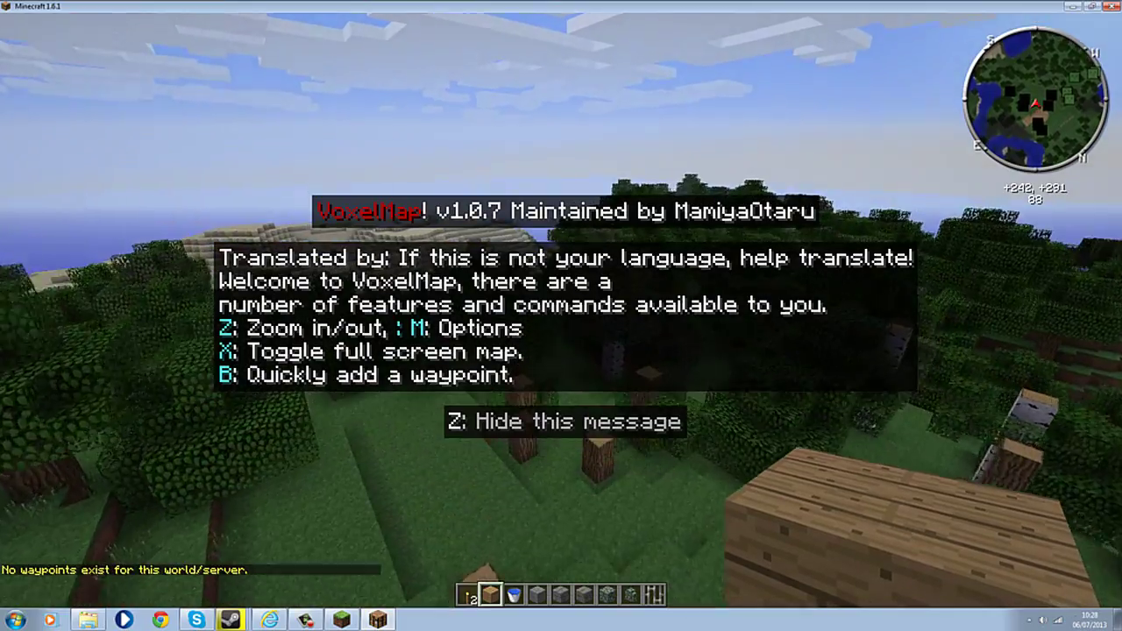
key(w)
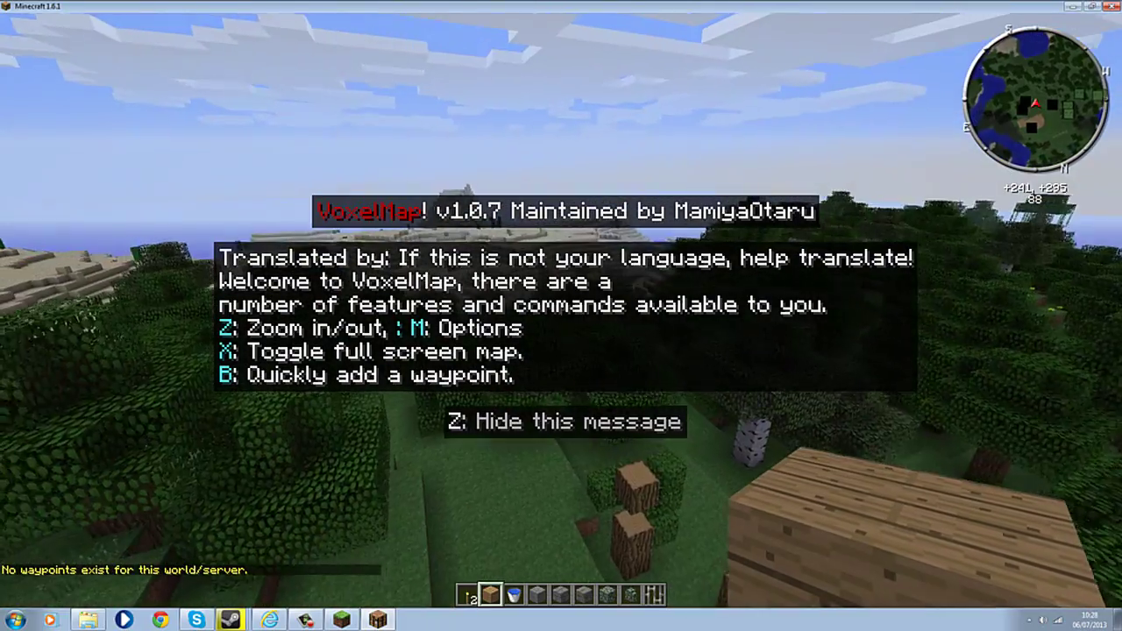
key(w)
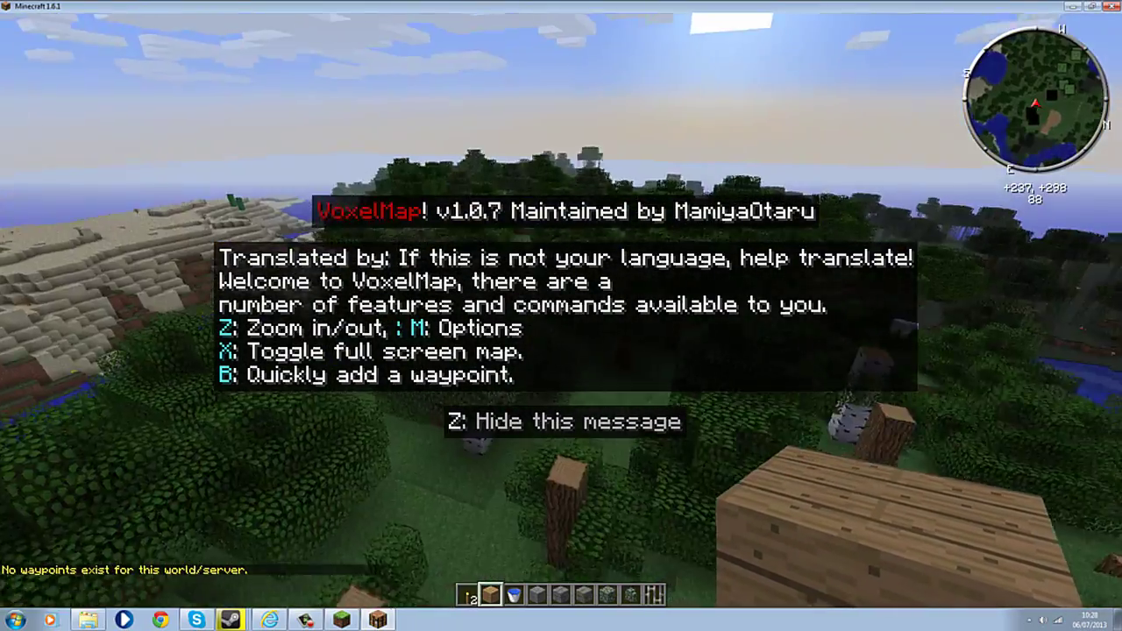
key(w)
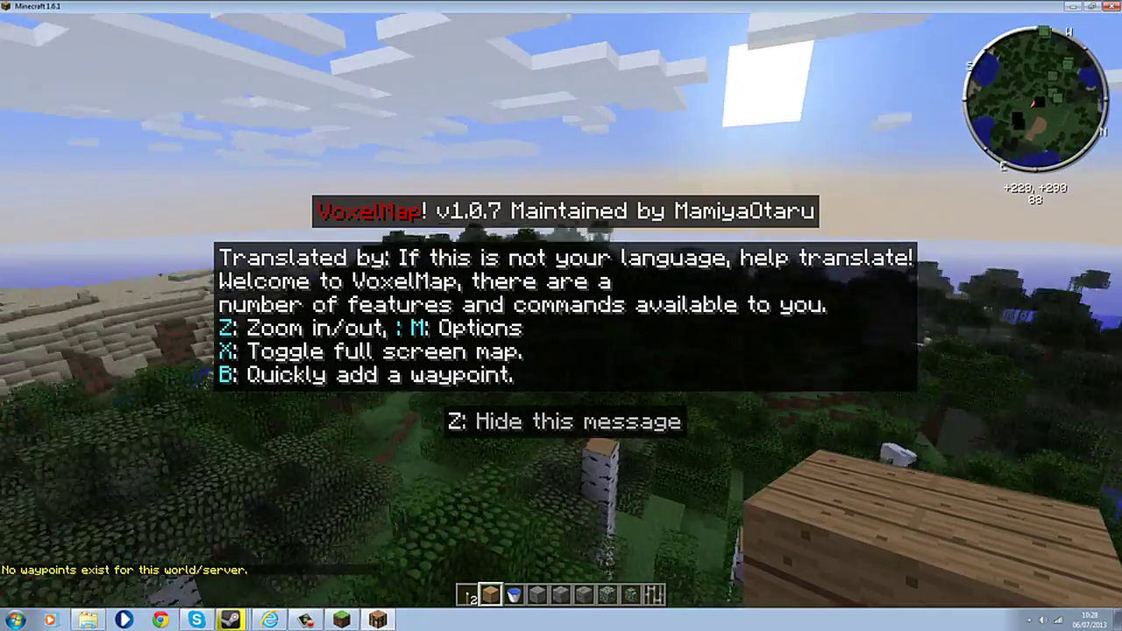
key(w)
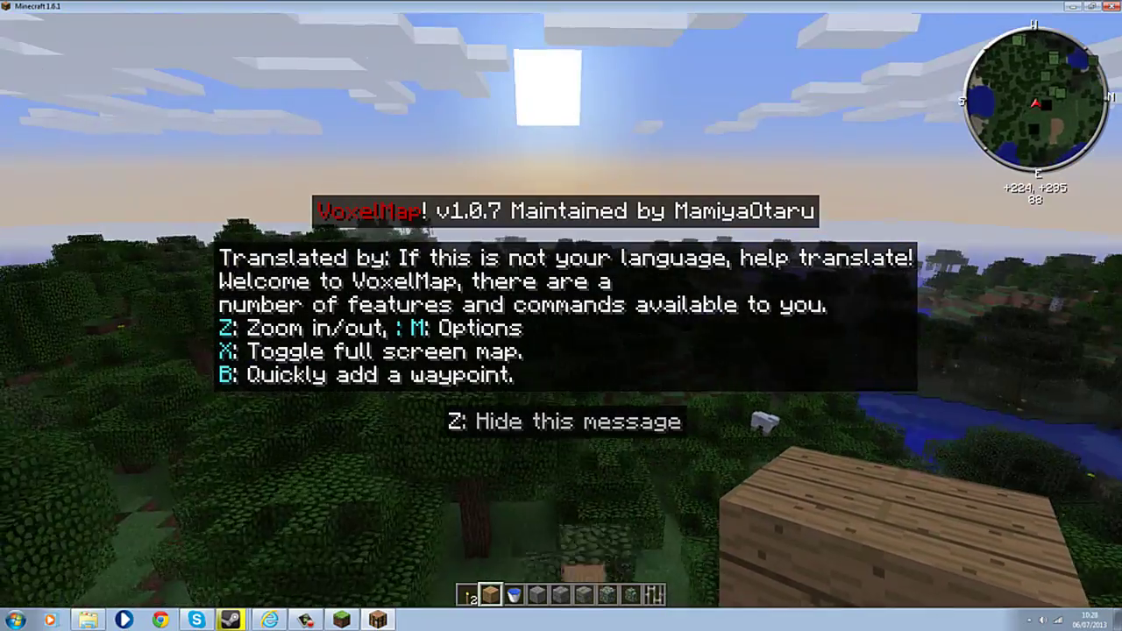
key(w)
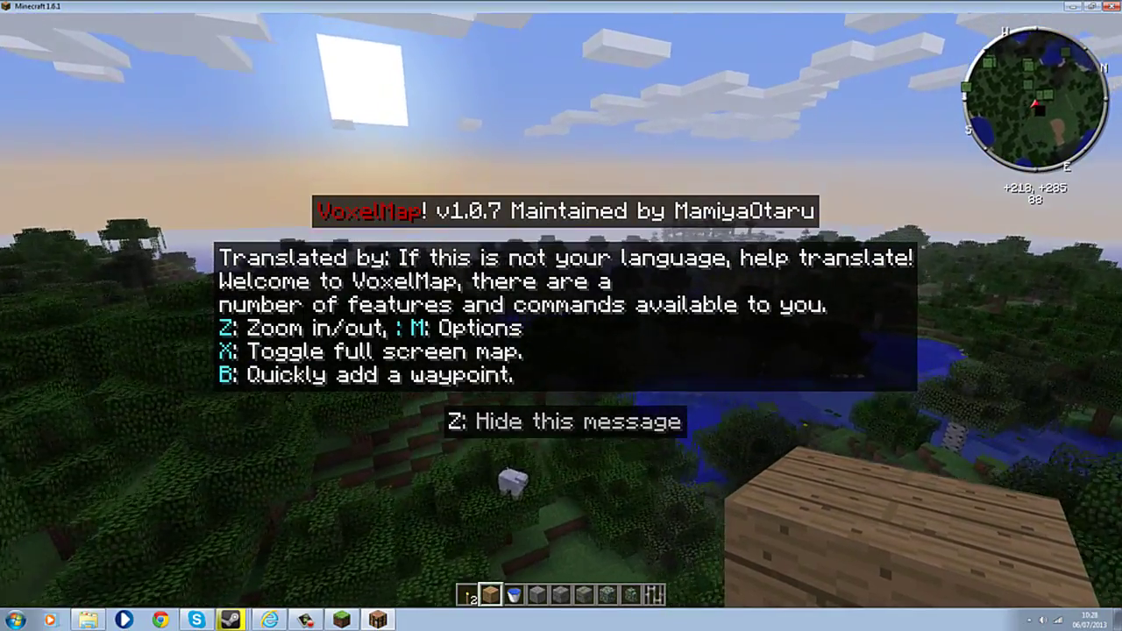
key(w)
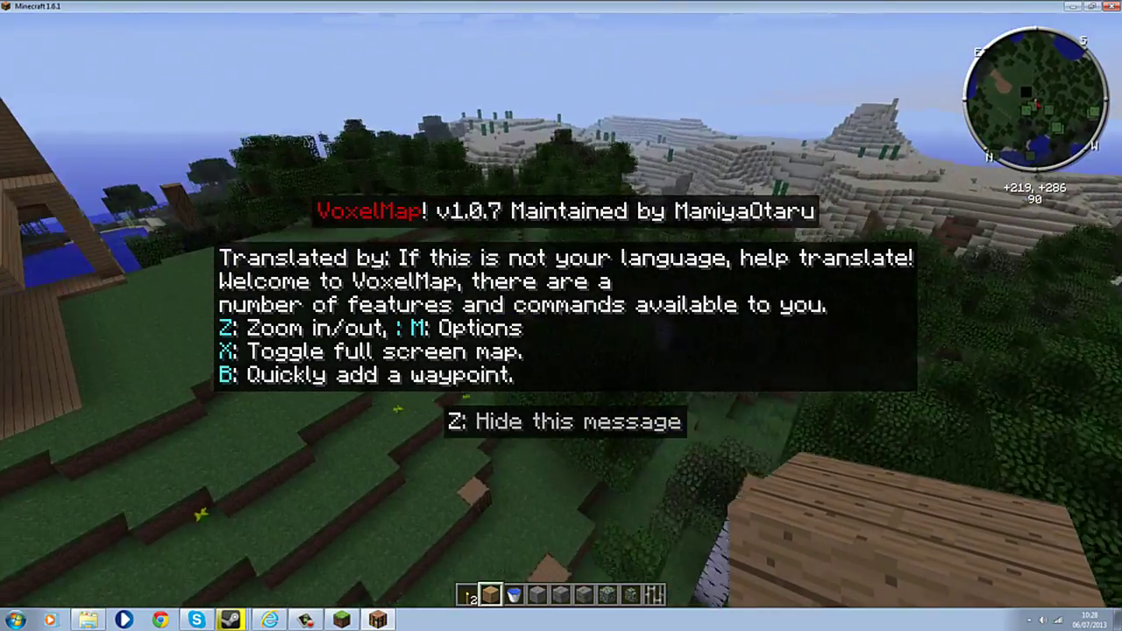
key(w)
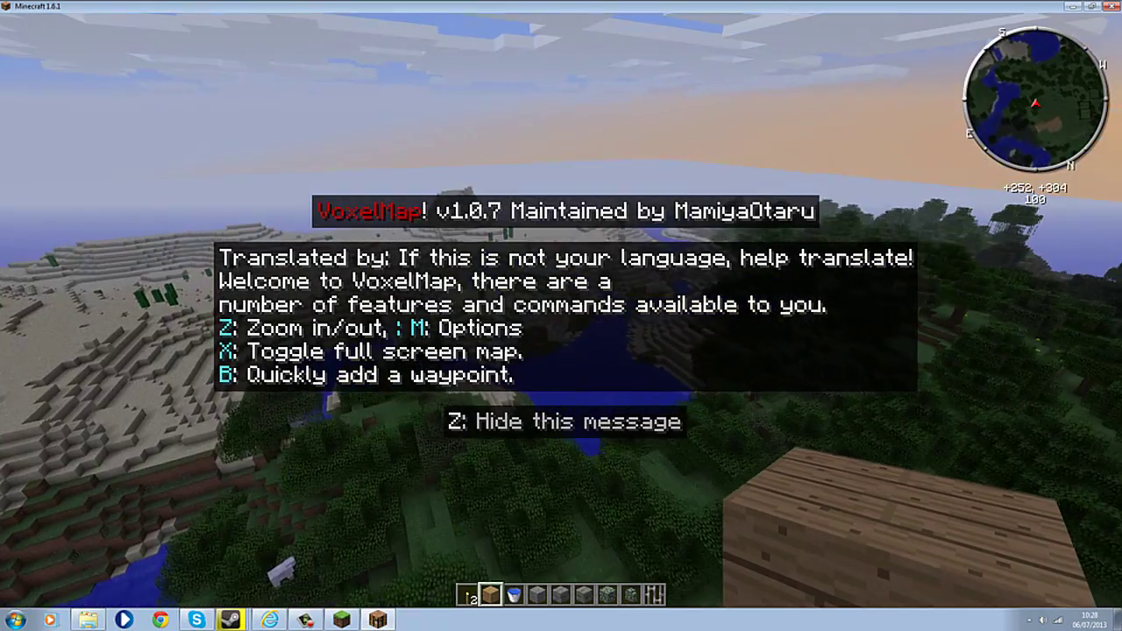
View the minimap's Waypoints screen and return to the game.
key(m)
click(621, 286)
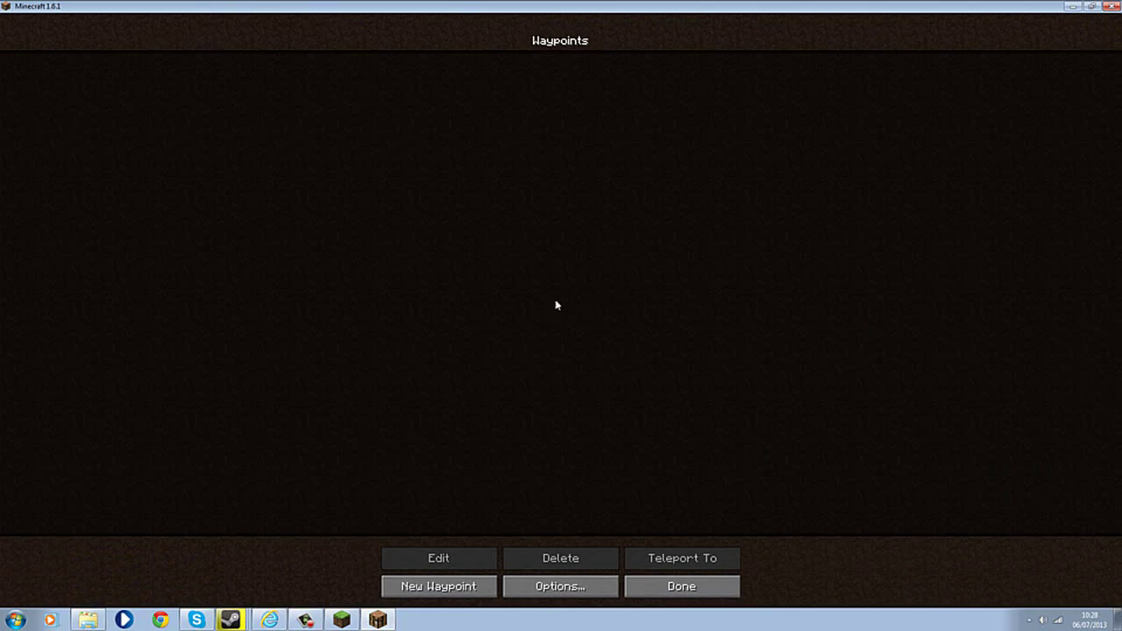
key(Escape)
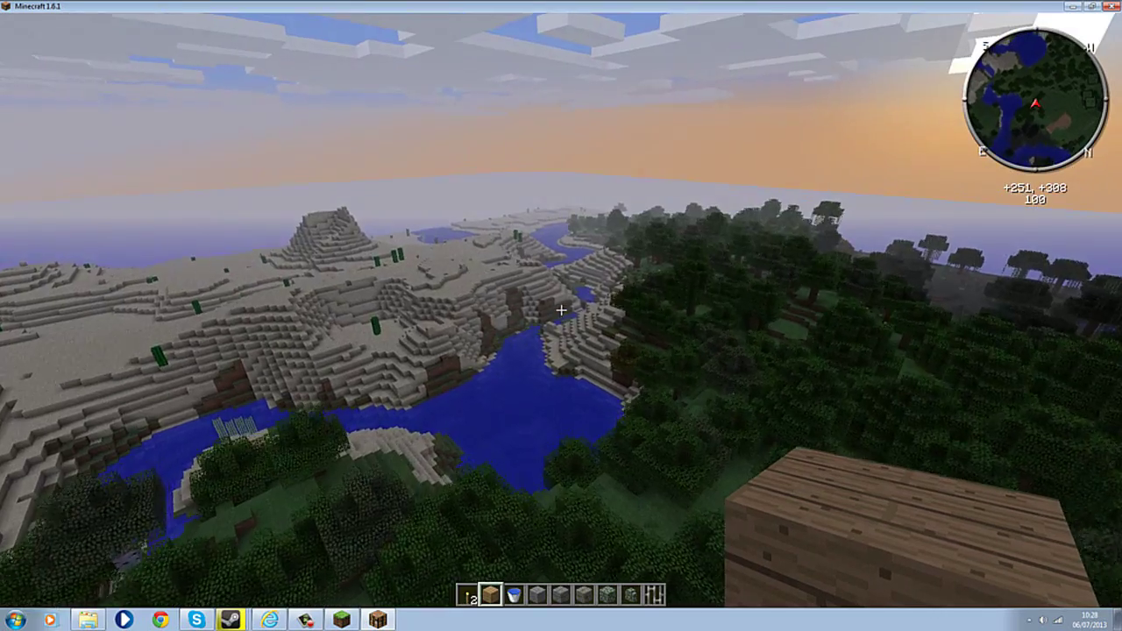
Fly over the river and desert and descend slightly to examine the terrain and coordinates on the minimap.
key(w)
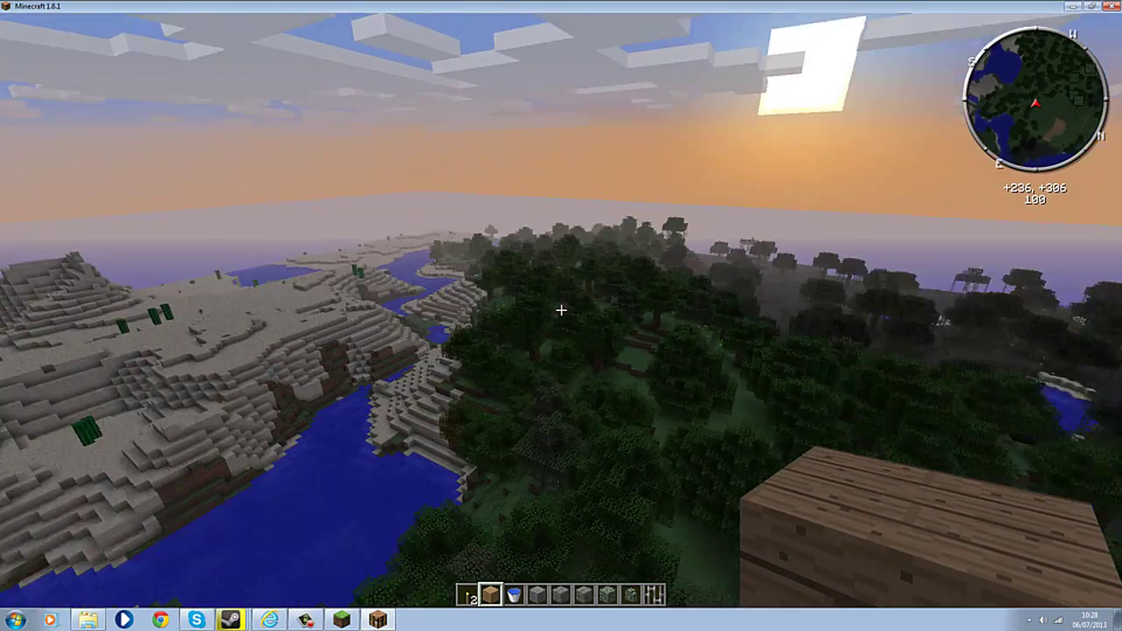
key(w)
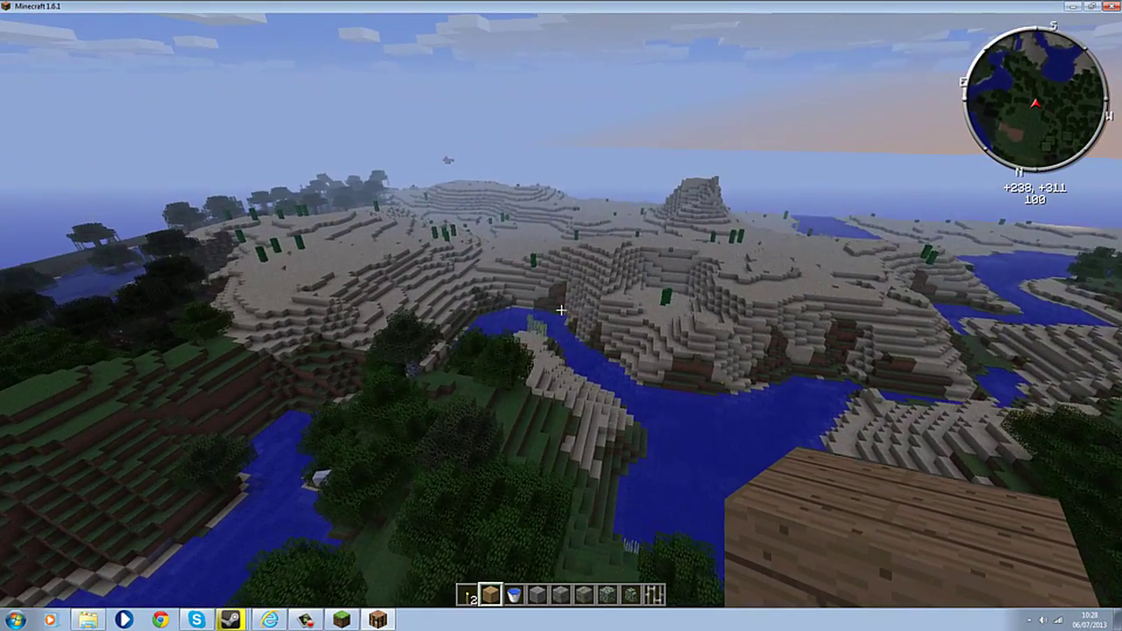
key(w)
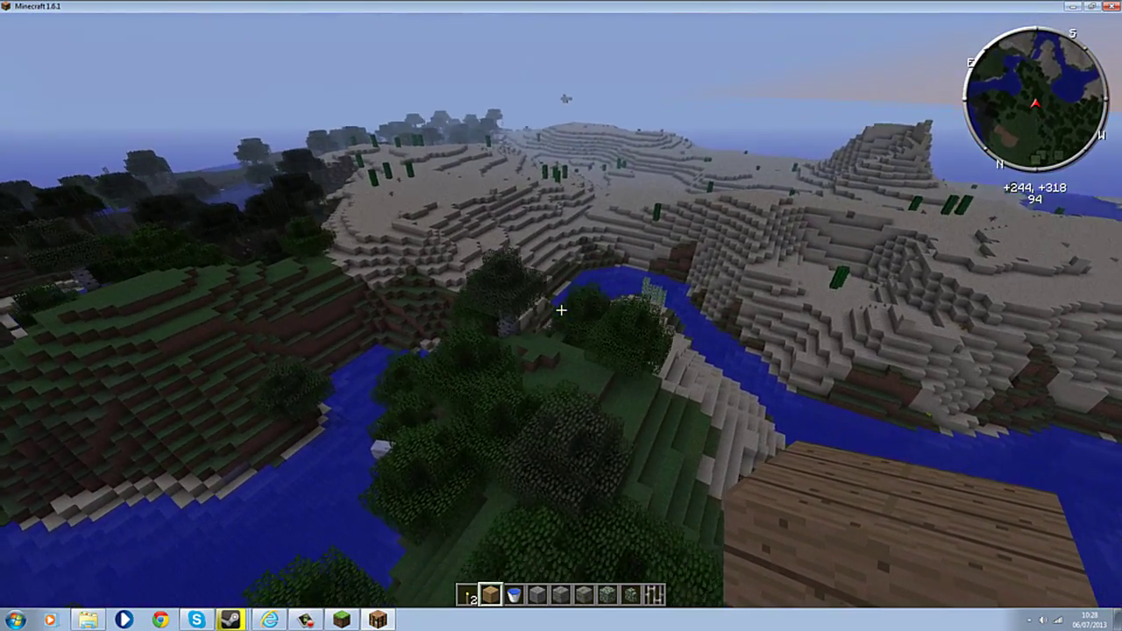
key(shift)
key(w)
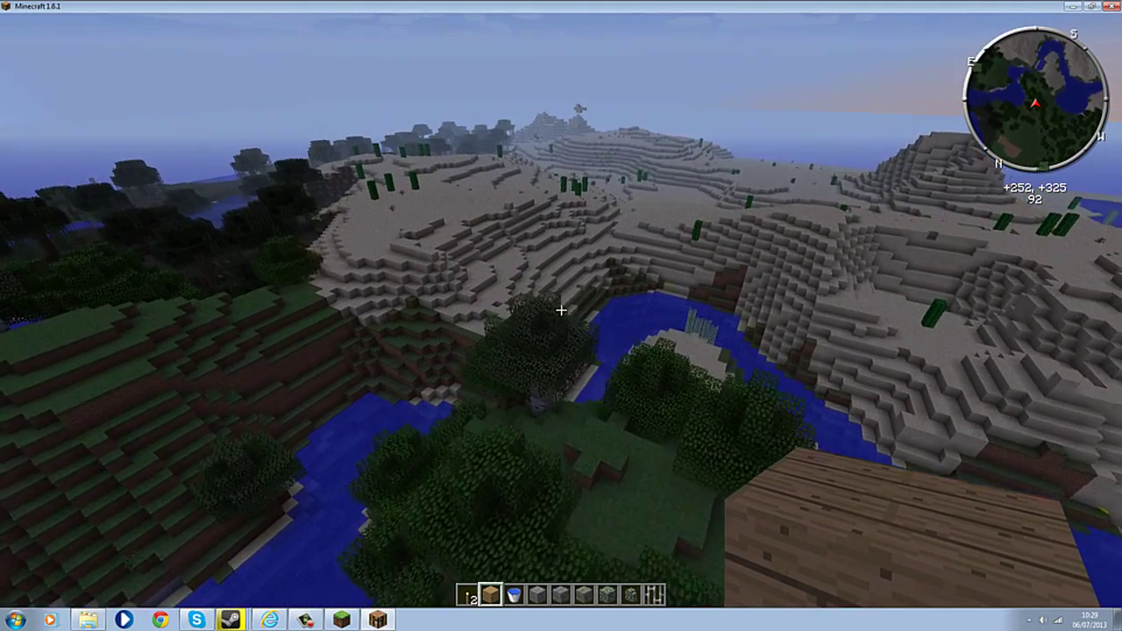